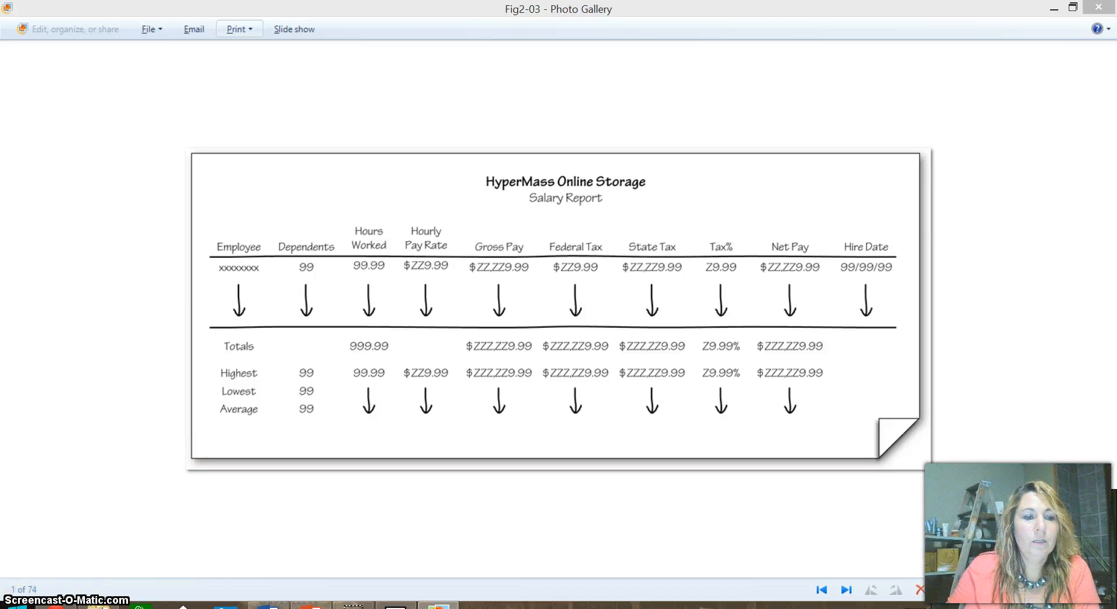
Step: Launch Excel, maximize its window and create a blank workbook
{"action": "key", "text": "super"}
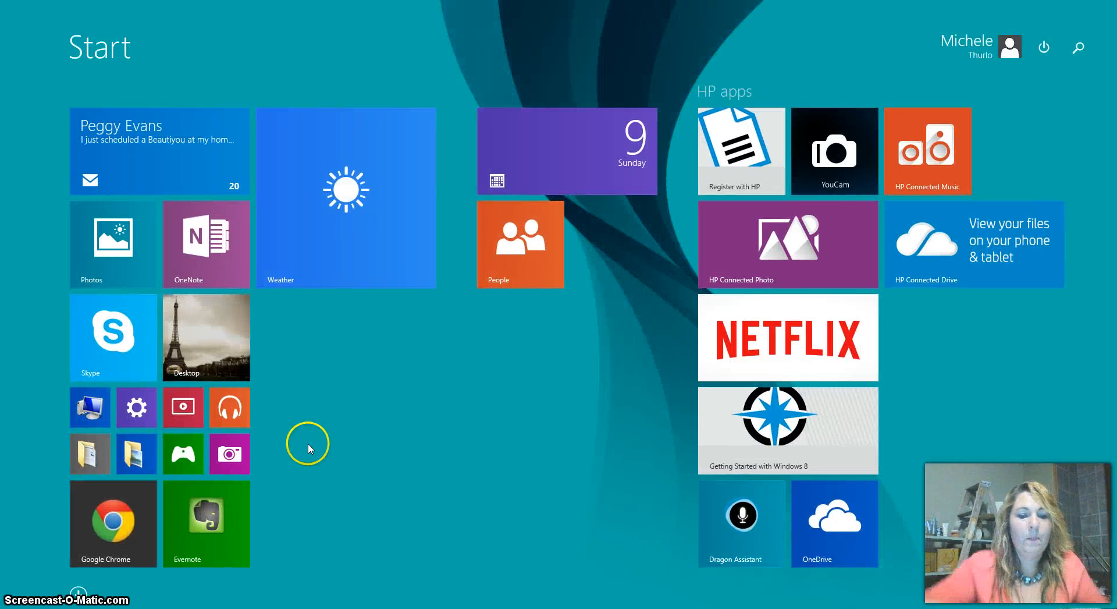
{"action": "type", "text": "e"}
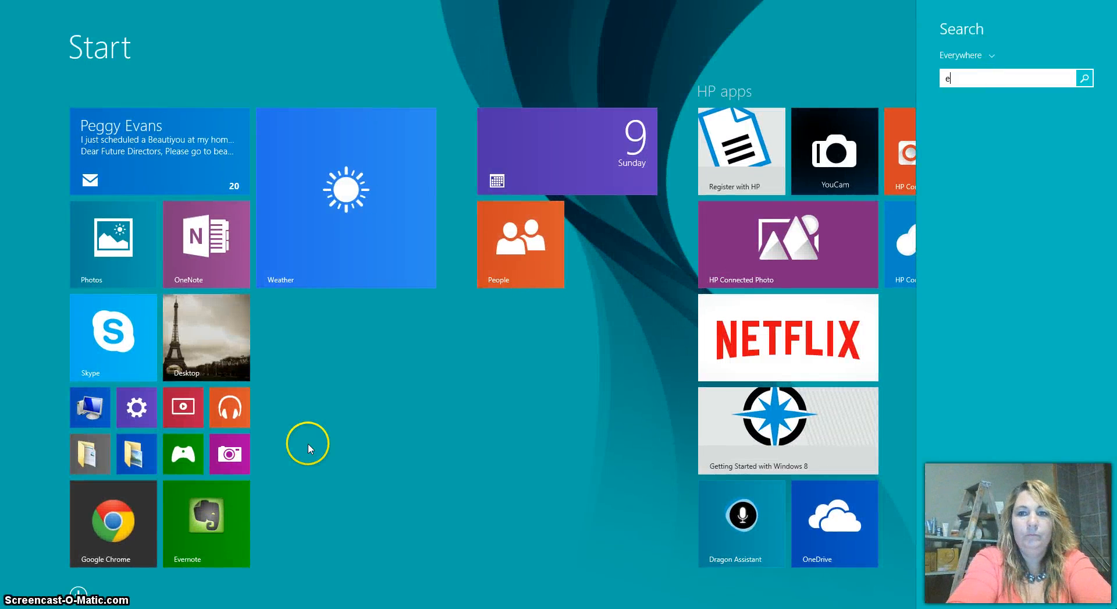
{"action": "type", "text": "xcel"}
{"action": "key", "text": "Return"}
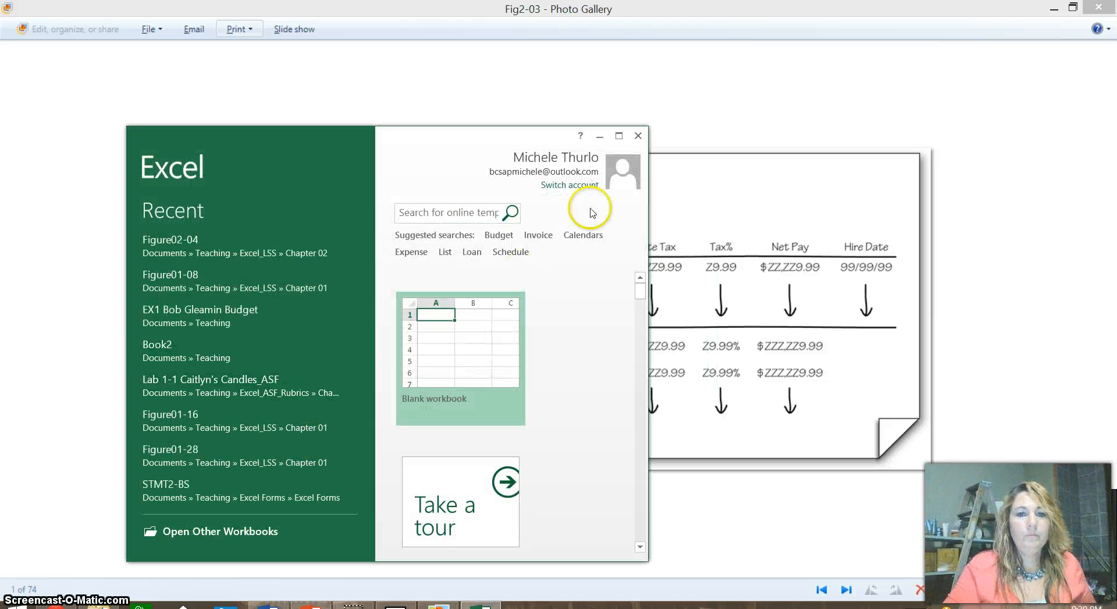
{"action": "left_click", "coordinate": [619, 135]}
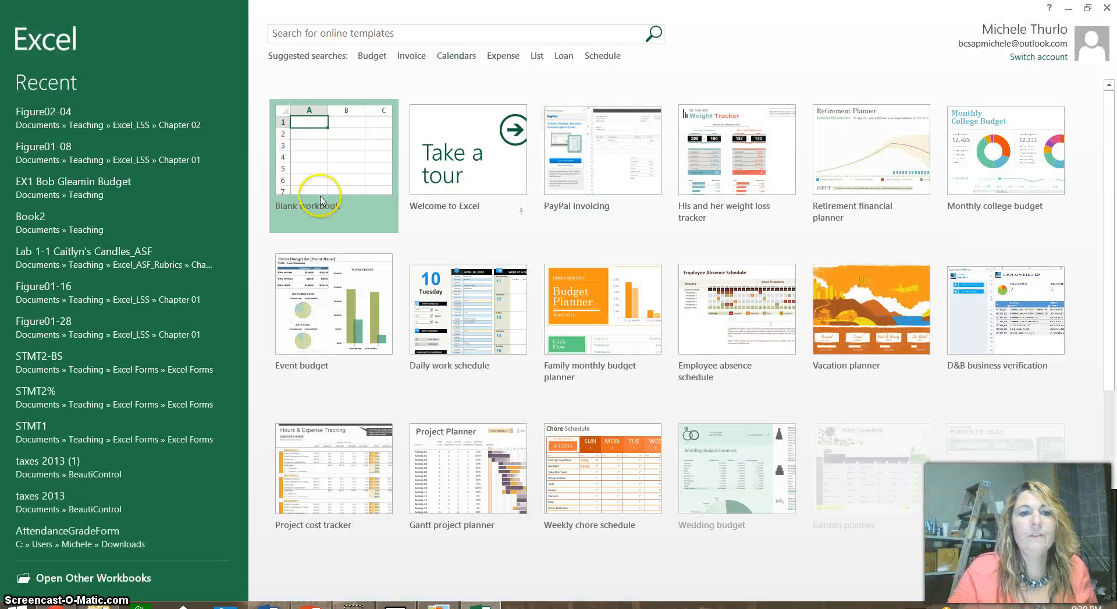
{"action": "left_click", "coordinate": [321, 200]}
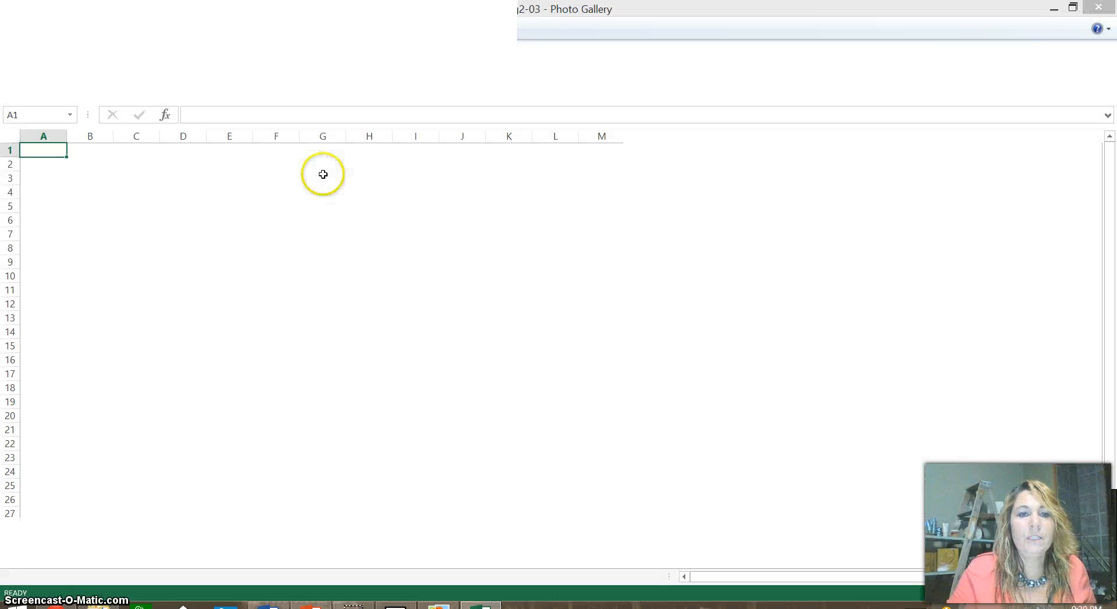
{"action": "left_click", "coordinate": [323, 176]}
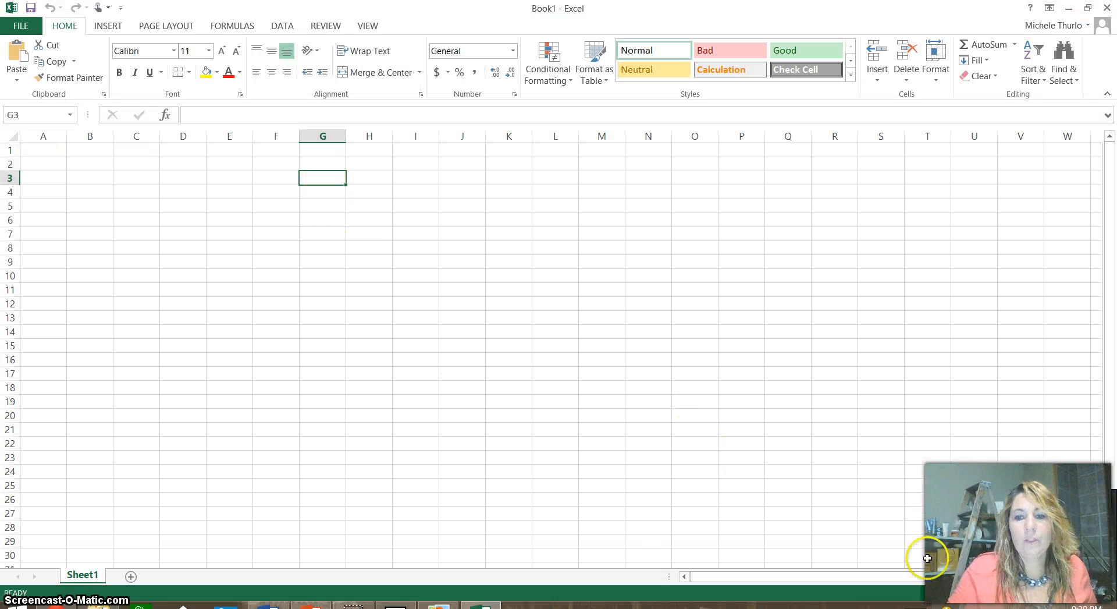
Step: Enter the worksheet title "HyperMass Online Storage" in cell A1
{"action": "left_click", "coordinate": [1085, 598]}
{"action": "left_click", "coordinate": [1085, 597]}
{"action": "left_click", "coordinate": [1085, 597]}
{"action": "left_click", "coordinate": [1085, 598]}
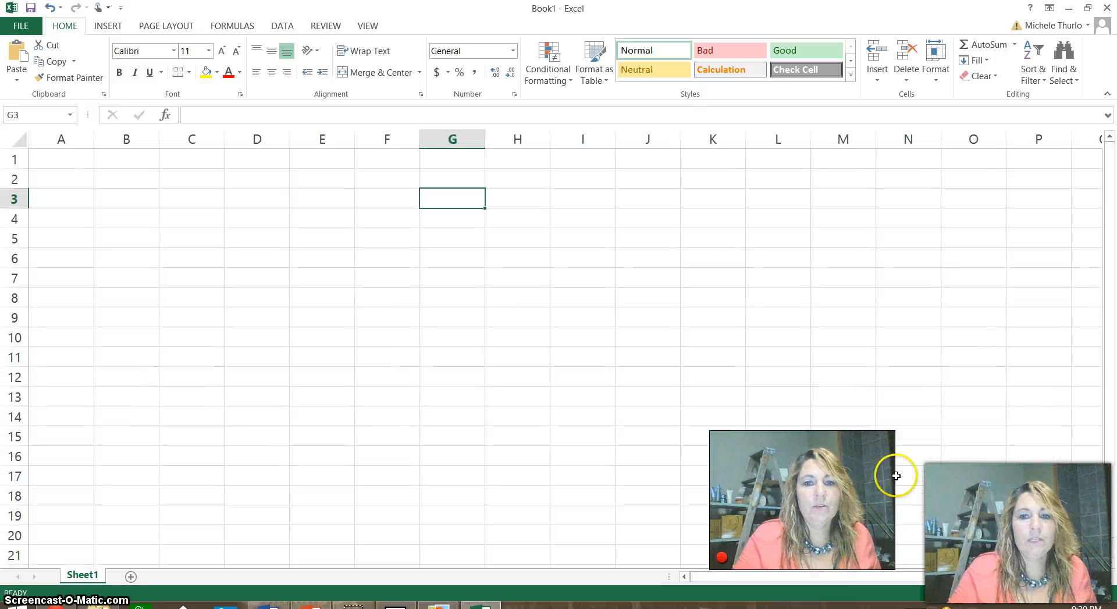
{"action": "left_click_drag", "start_coordinate": [808, 497], "coordinate": [1030, 509]}
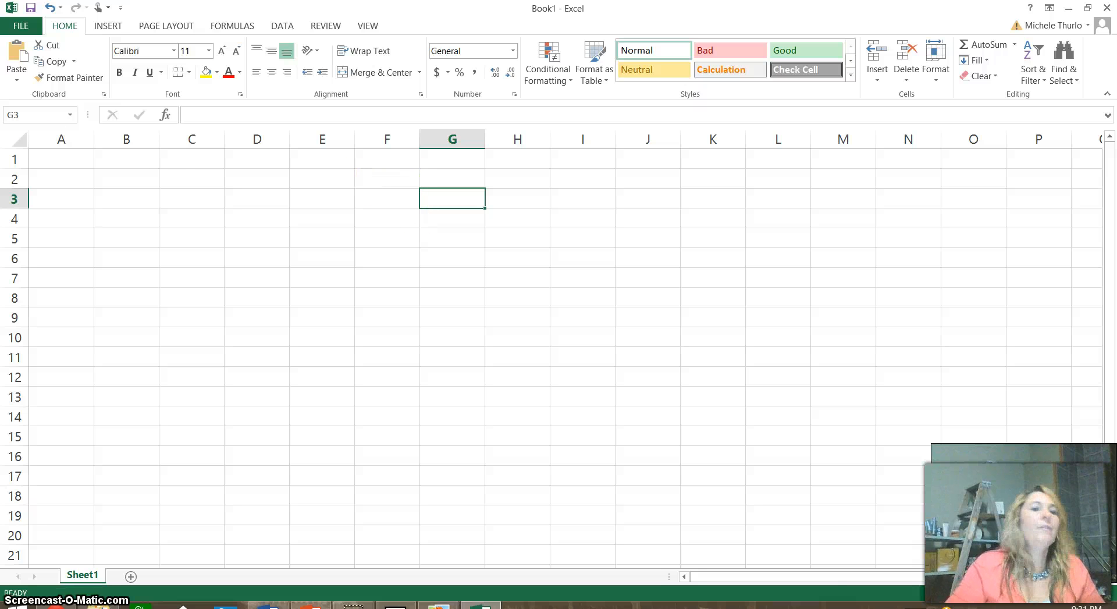
{"action": "left_click", "coordinate": [55, 163]}
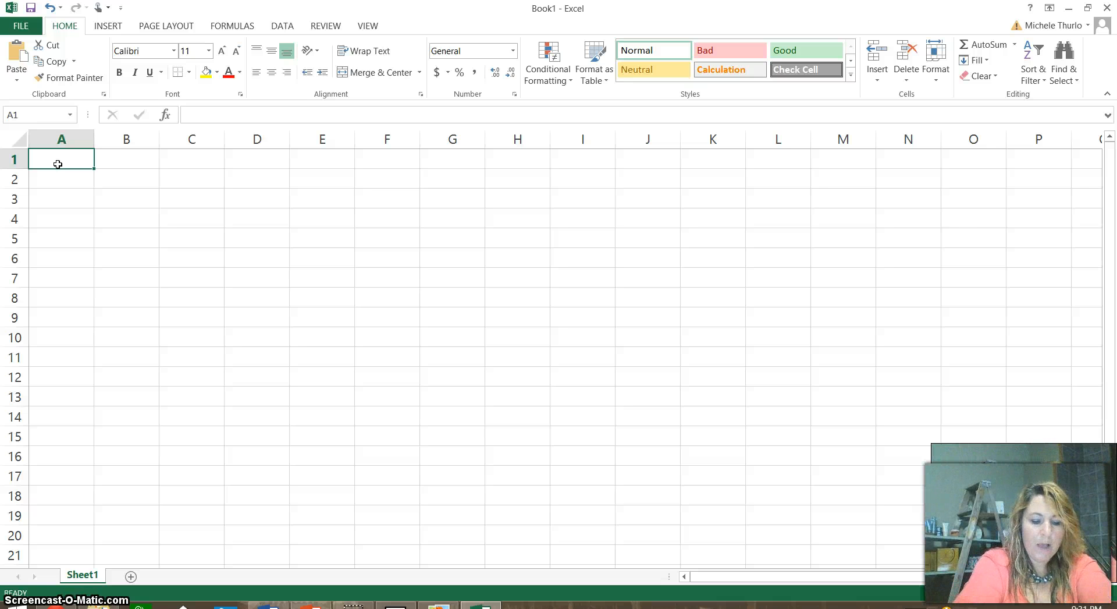
{"action": "type", "text": "Hyper"}
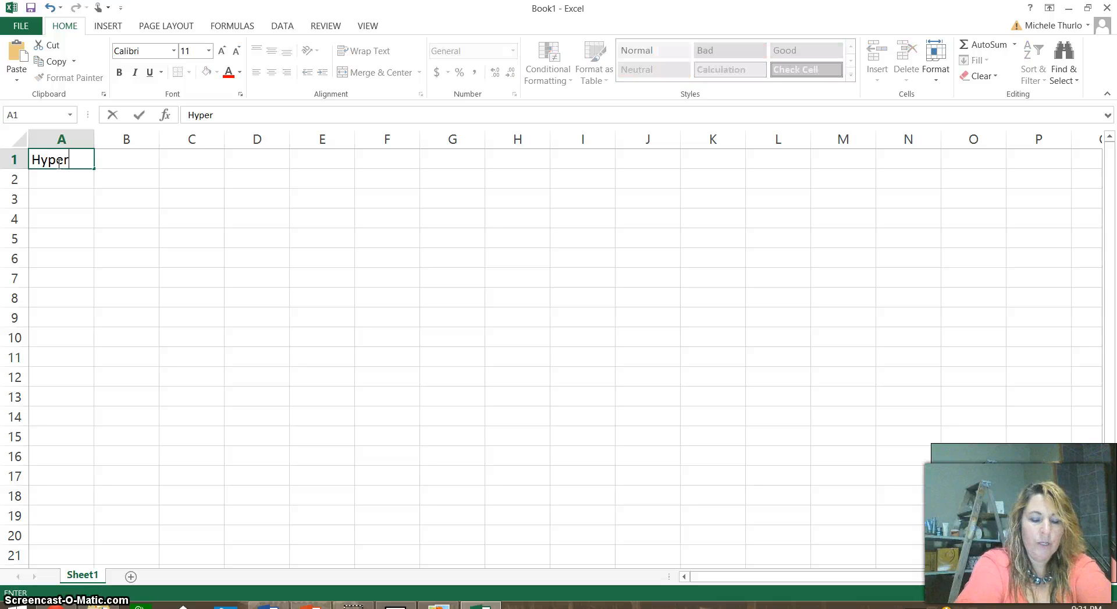
{"action": "type", "text": "Mass Onli"}
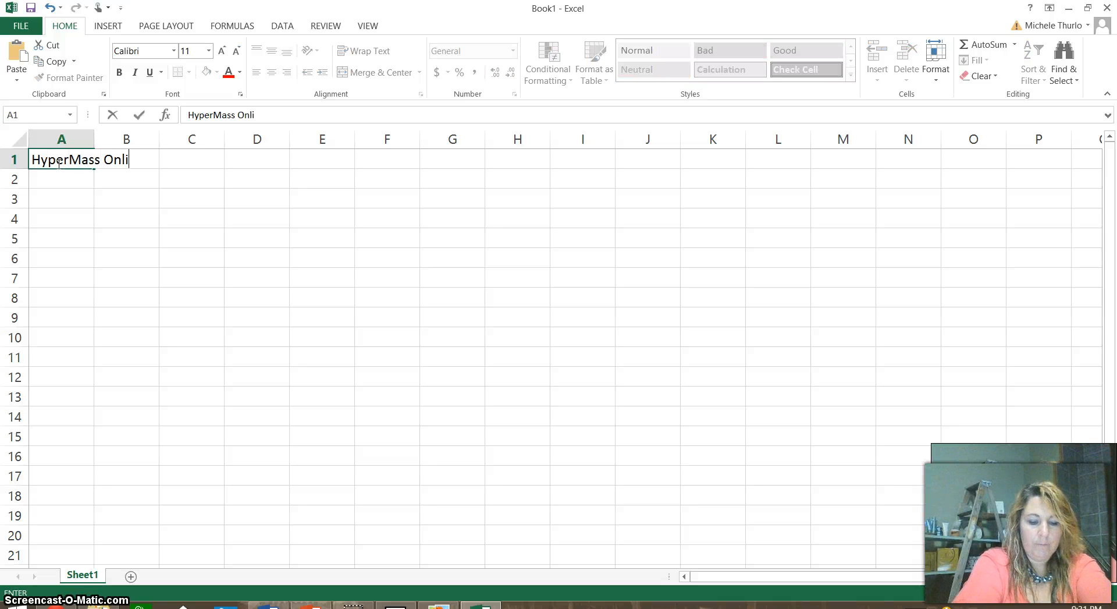
{"action": "type", "text": "e St"}
{"action": "key", "text": "BackSpace"}
{"action": "key", "text": "BackSpace"}
{"action": "key", "text": "BackSpace"}
{"action": "key", "text": "BackSpace"}
{"action": "key", "text": "BackSpace"}
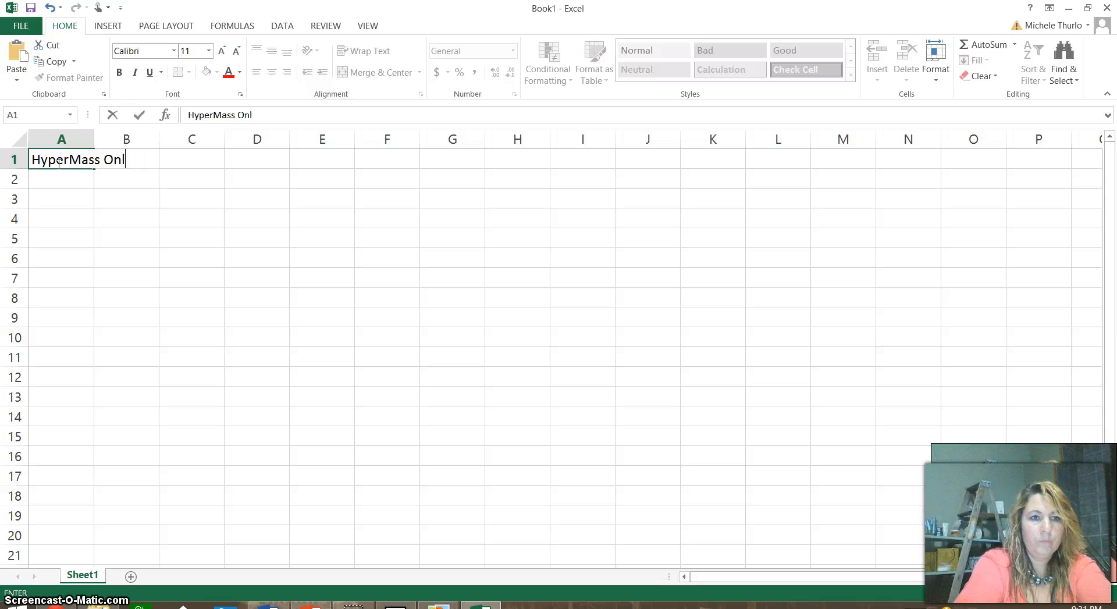
{"action": "type", "text": "ine Storage"}
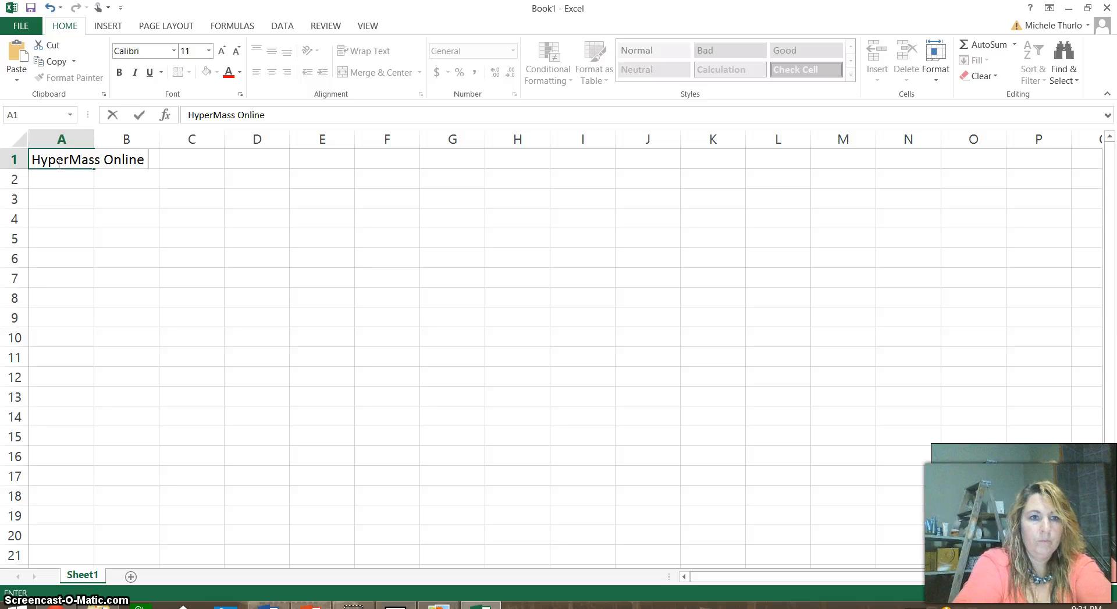
{"action": "key", "text": "Return"}
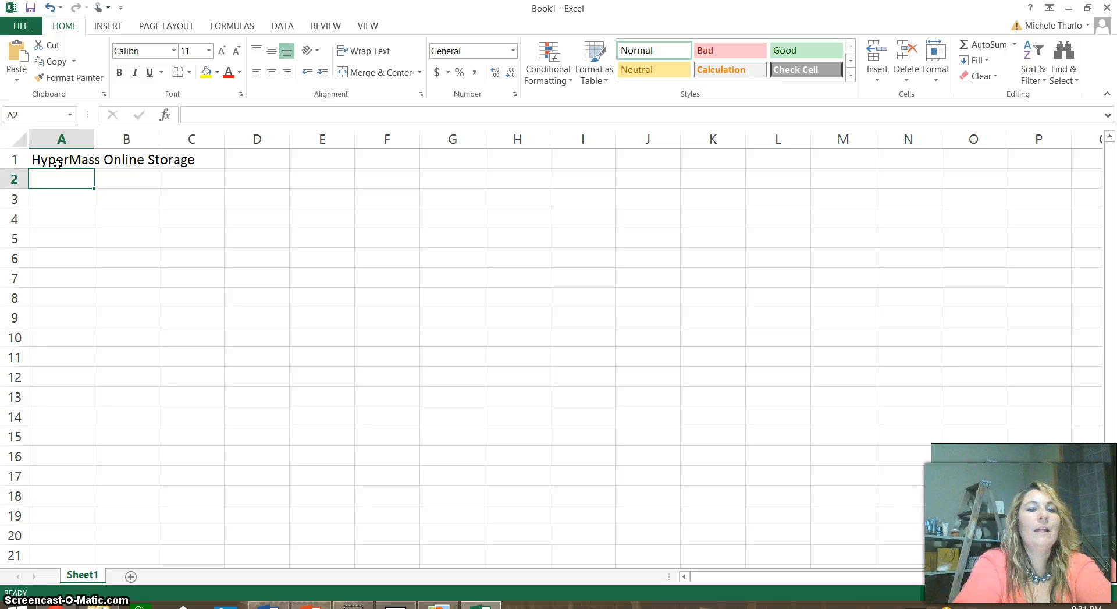
Step: Enter the subtitle "Salary Report" in cell A2 and make A3 the active cell
{"action": "type", "text": "Salary Re"}
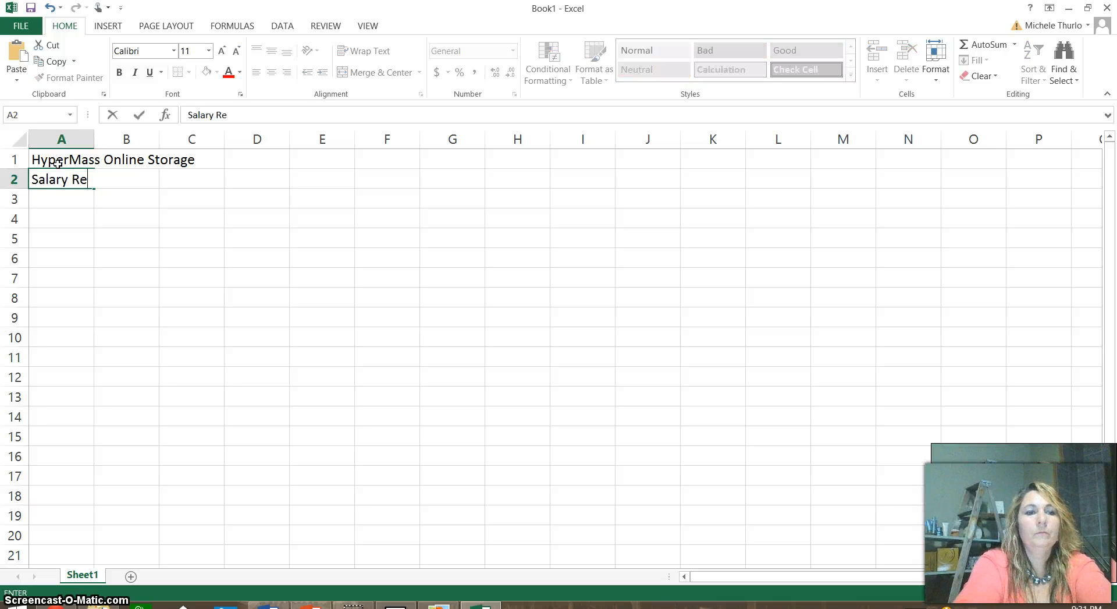
{"action": "type", "text": "port"}
{"action": "key", "text": "Return"}
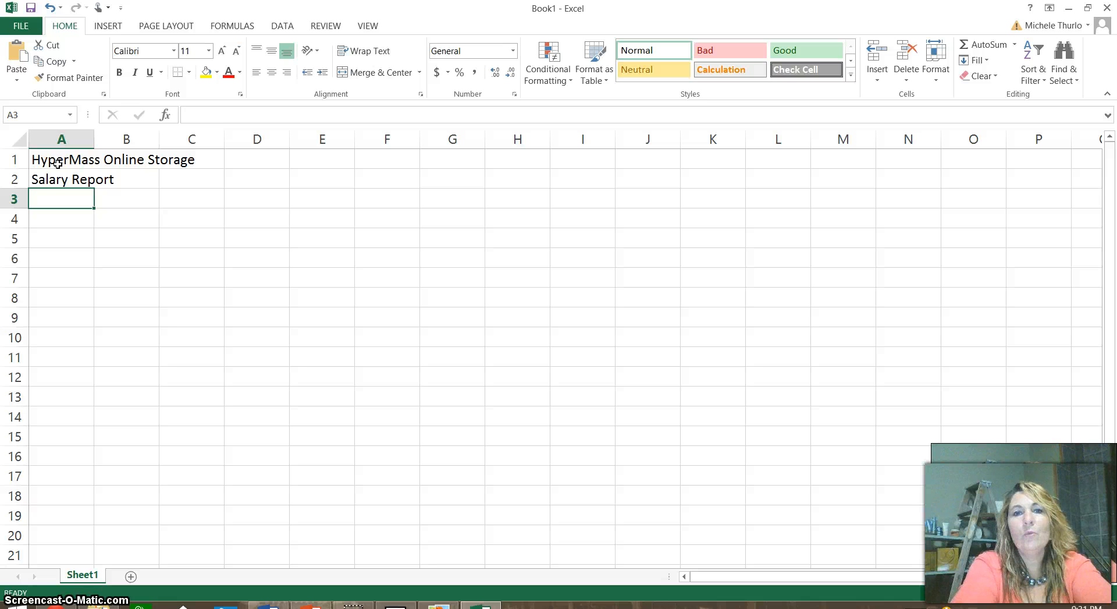
{"action": "key", "text": "Return"}
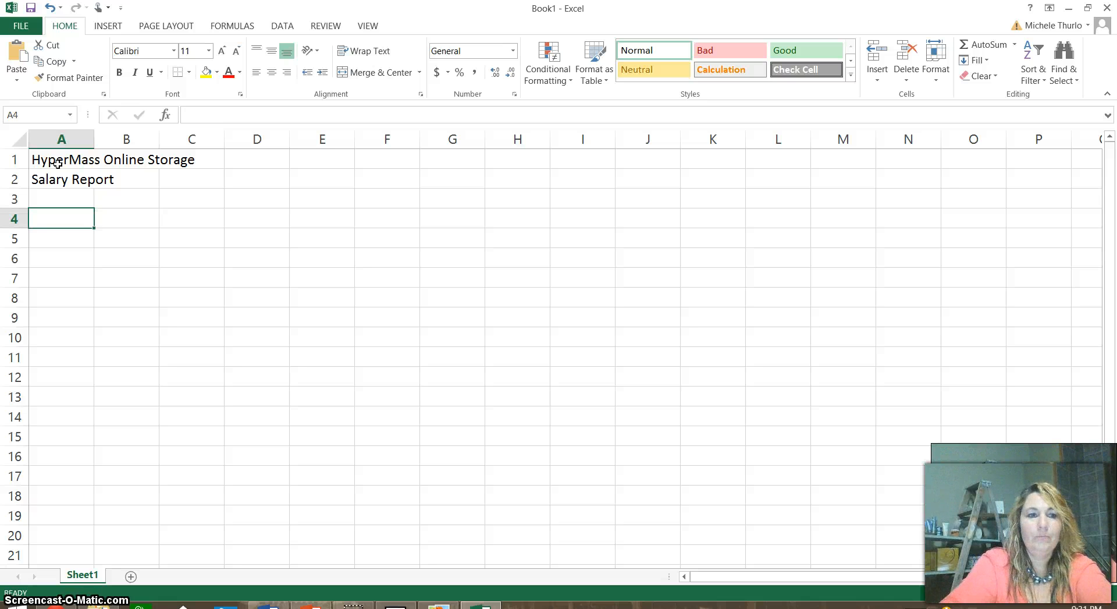
{"action": "key", "text": "Up"}
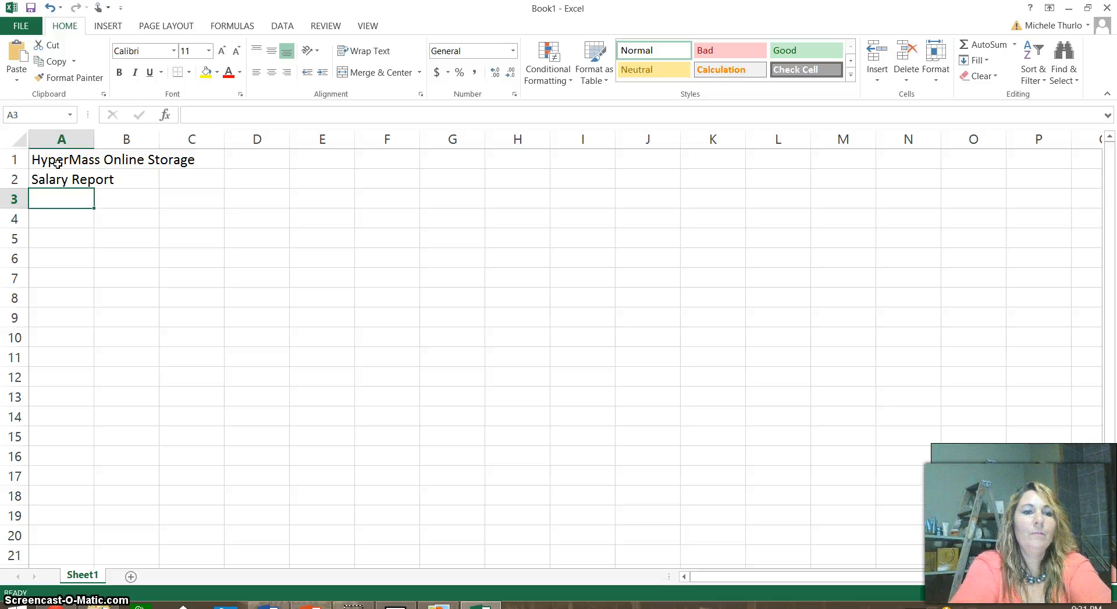
Step: Enter the column headings "Employee" in cell A3 and "Dependents" in cell B3
{"action": "type", "text": "Employ"}
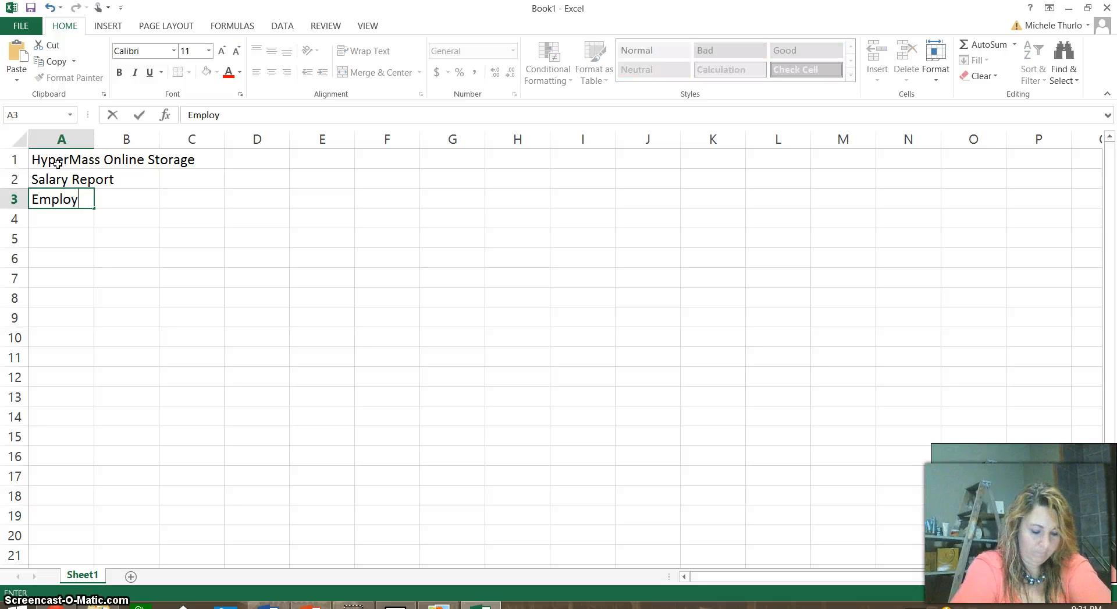
{"action": "type", "text": "ee"}
{"action": "key", "text": "Tab"}
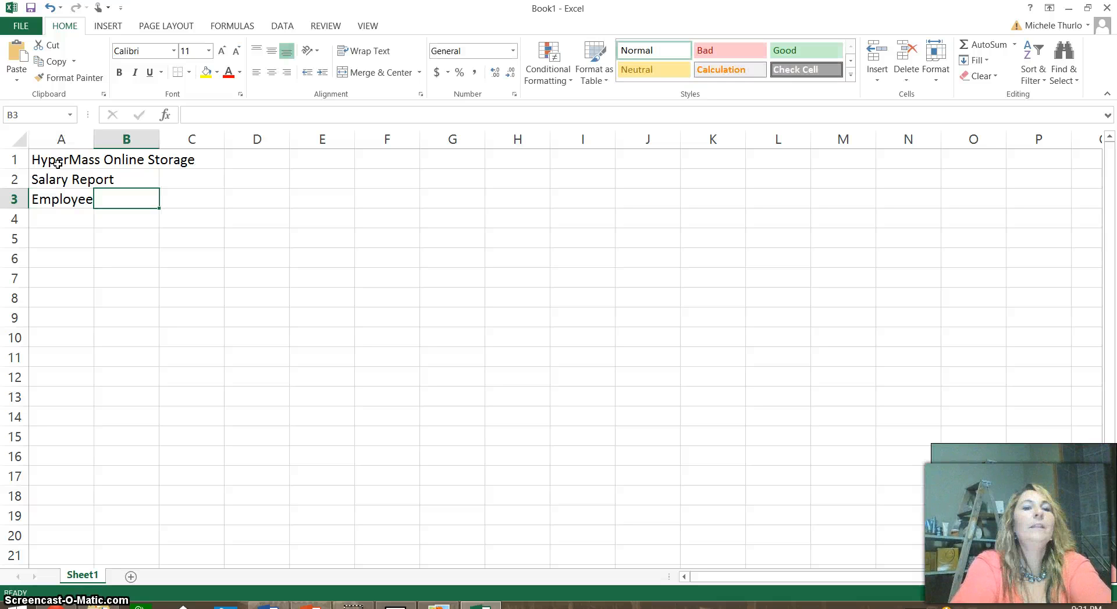
{"action": "type", "text": "Depen"}
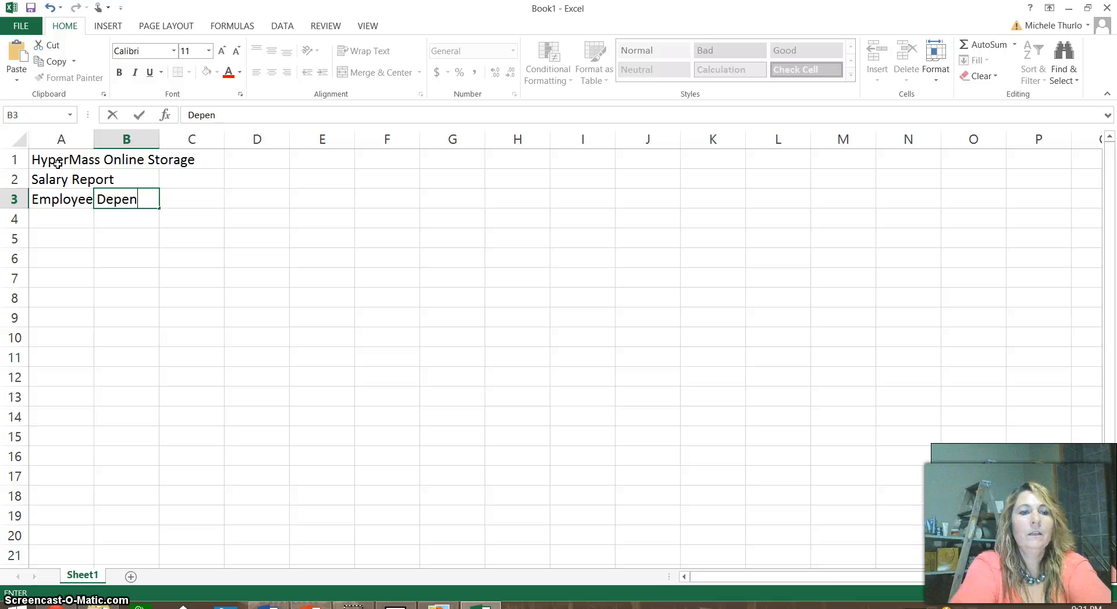
{"action": "type", "text": "dents"}
{"action": "key", "text": "Tab"}
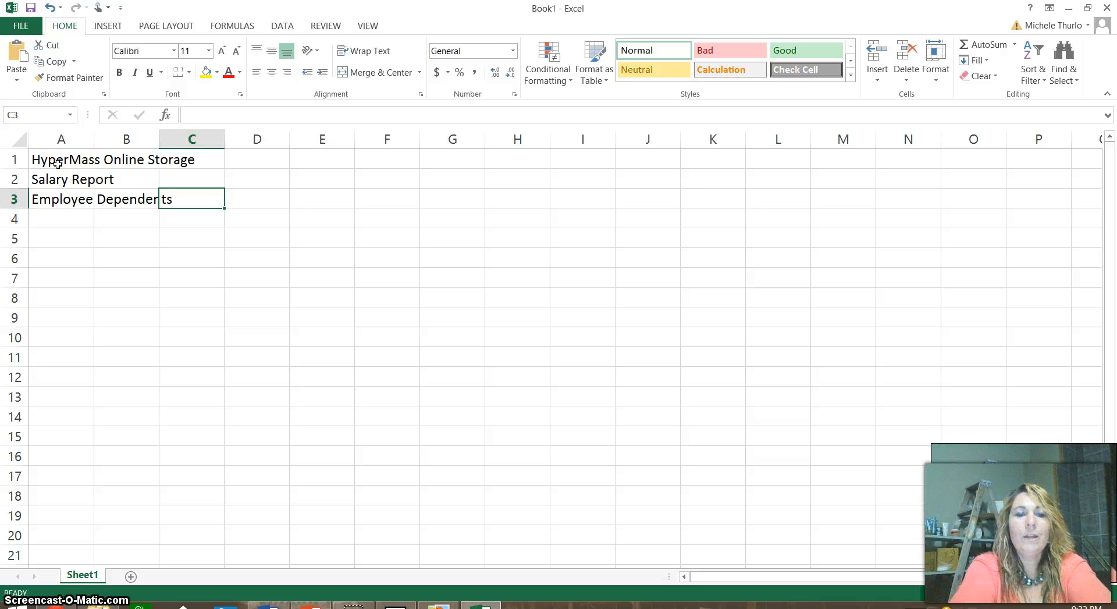
Step: Enter two-line column headings with a line break inside the cell: "Hours / Worked" in C3 and "Hourly / Pay Rate" in D3
{"action": "type", "text": "Hours"}
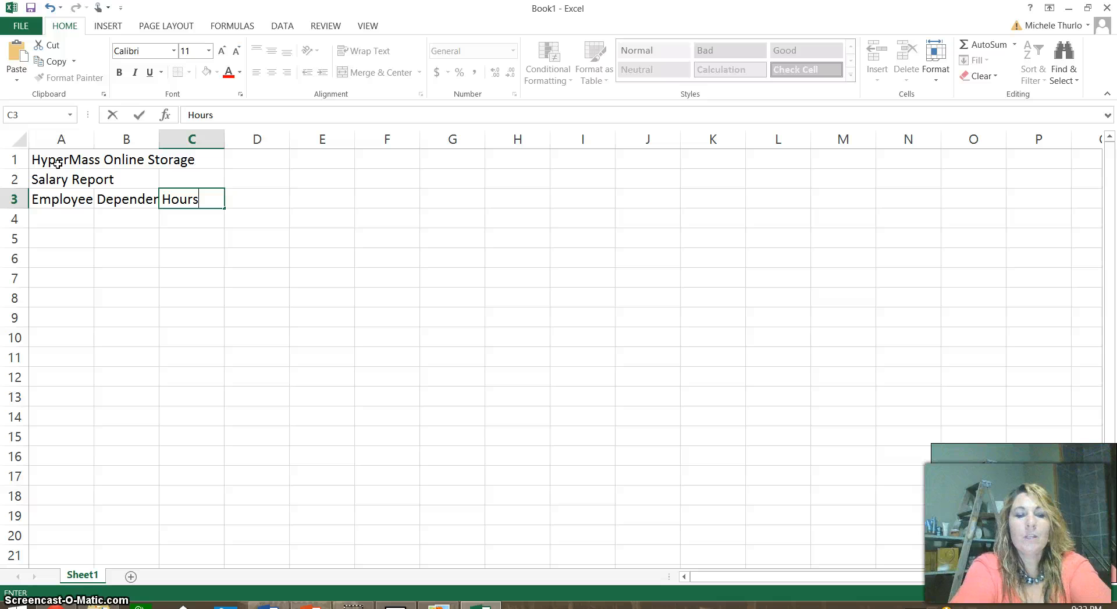
{"action": "key", "text": "alt+Return"}
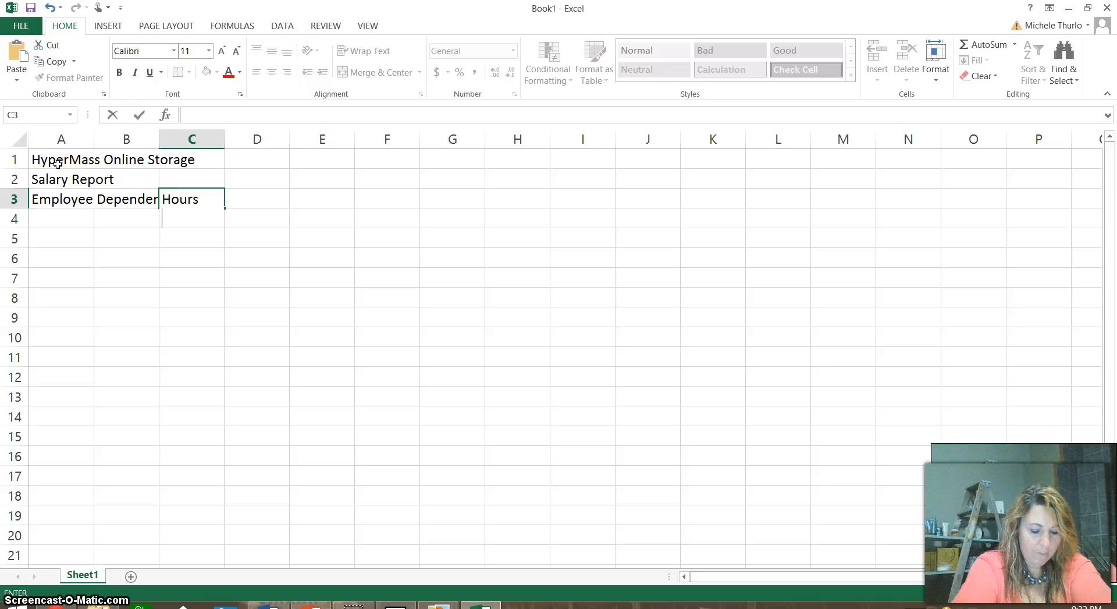
{"action": "type", "text": "Worked"}
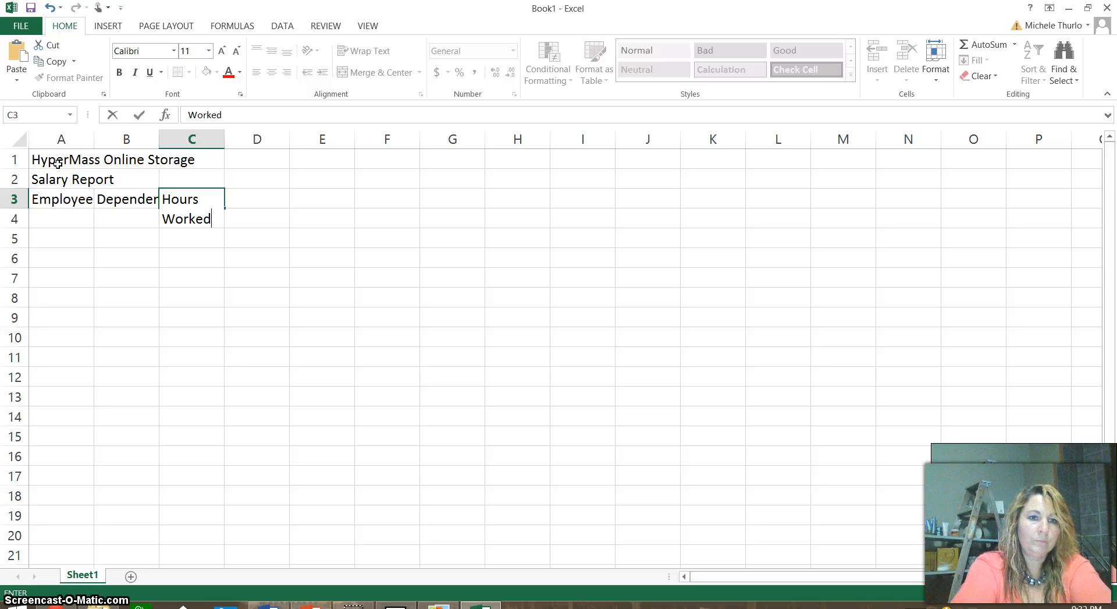
{"action": "key", "text": "Tab"}
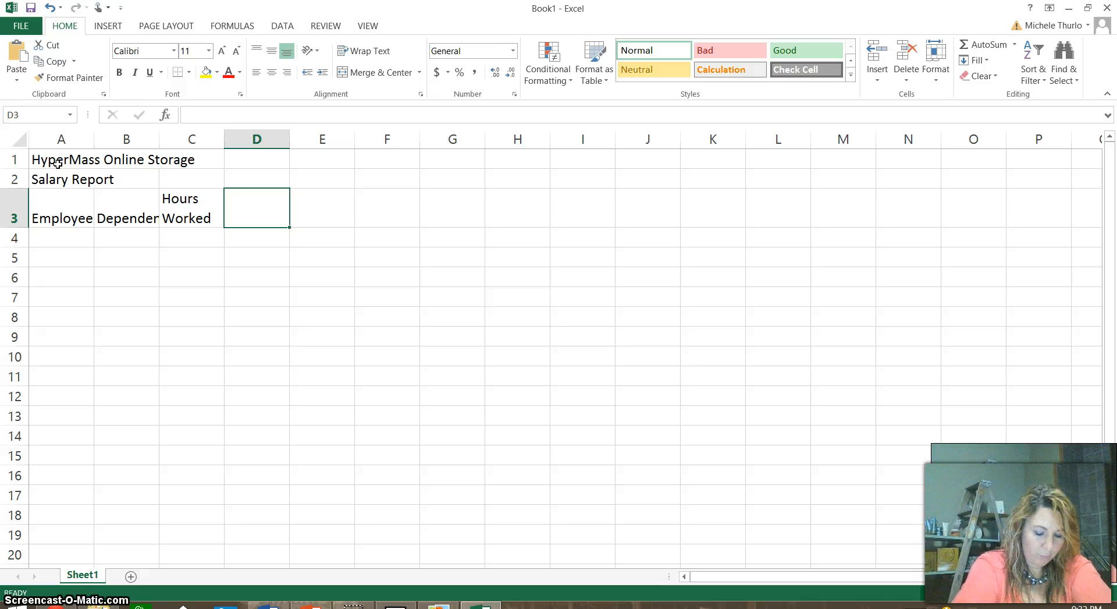
{"action": "type", "text": "Hourly"}
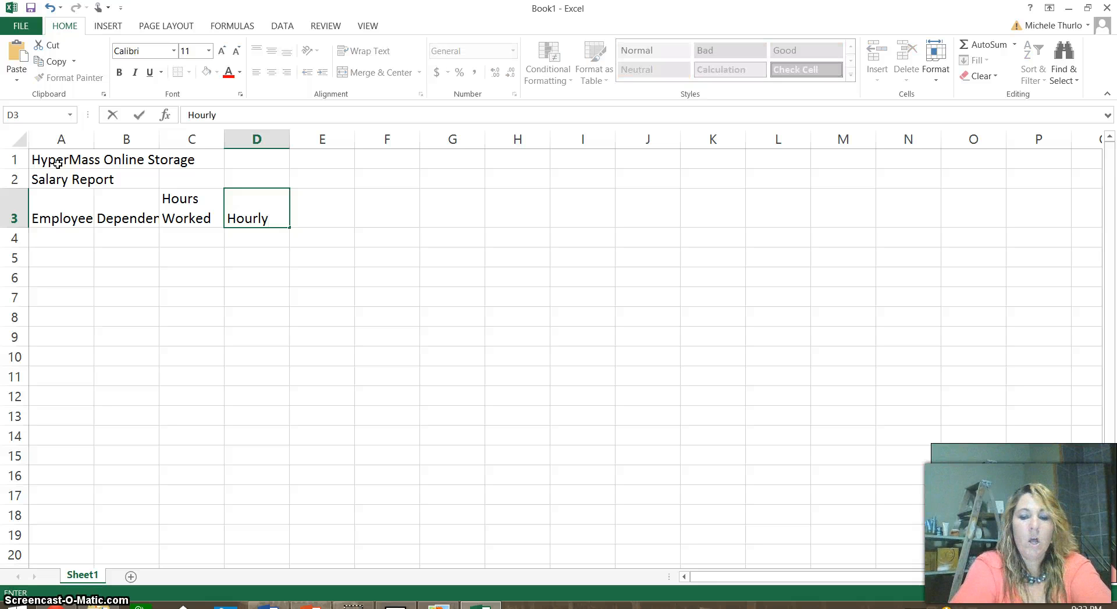
{"action": "key", "text": "alt+Return"}
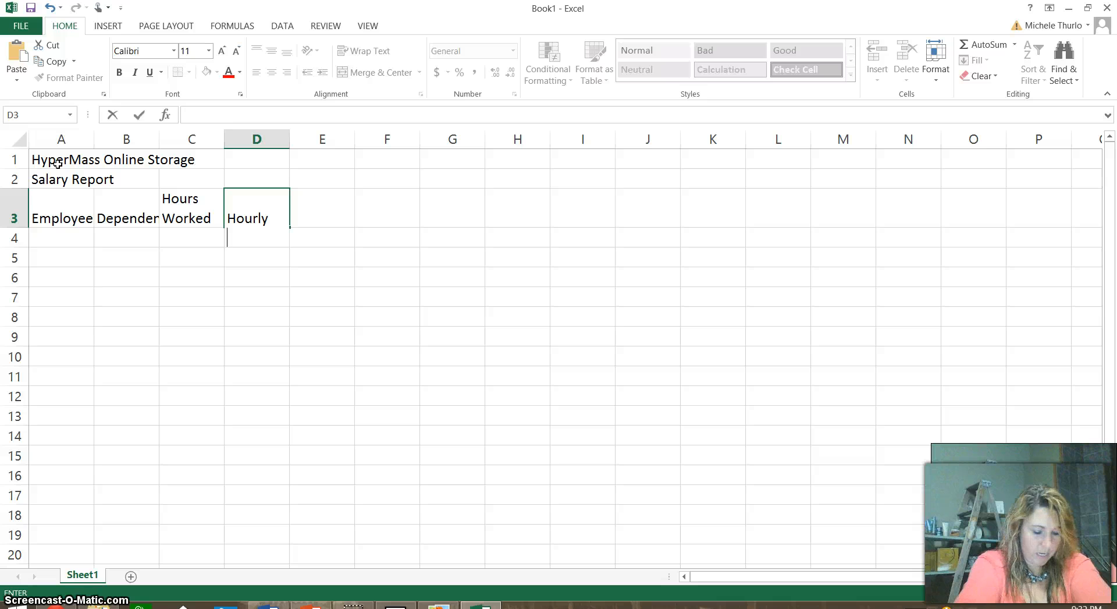
{"action": "type", "text": "Pay Rate"}
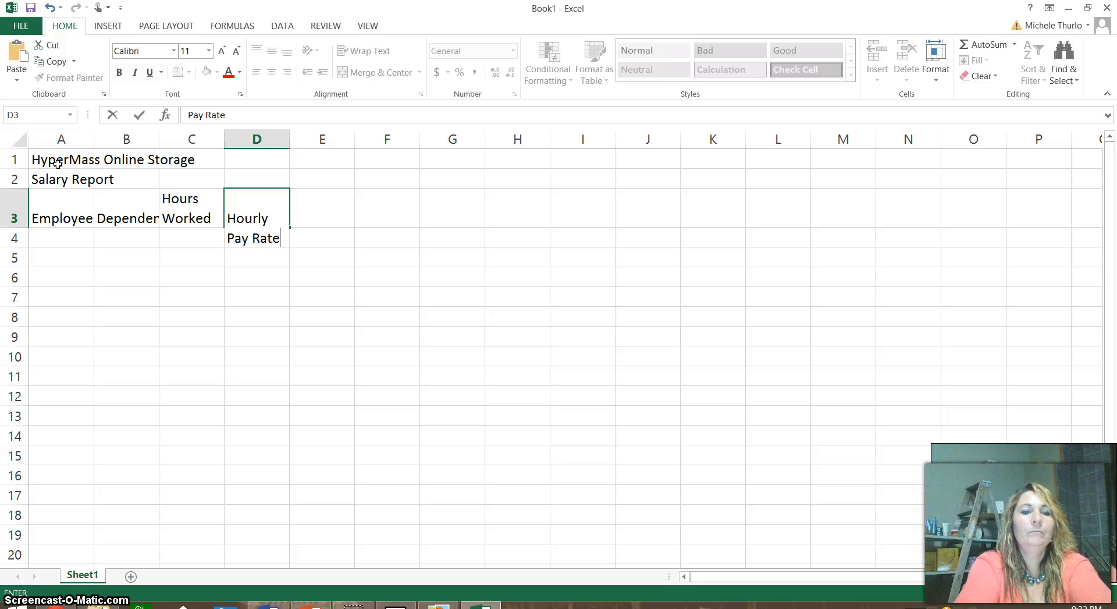
{"action": "key", "text": "Tab"}
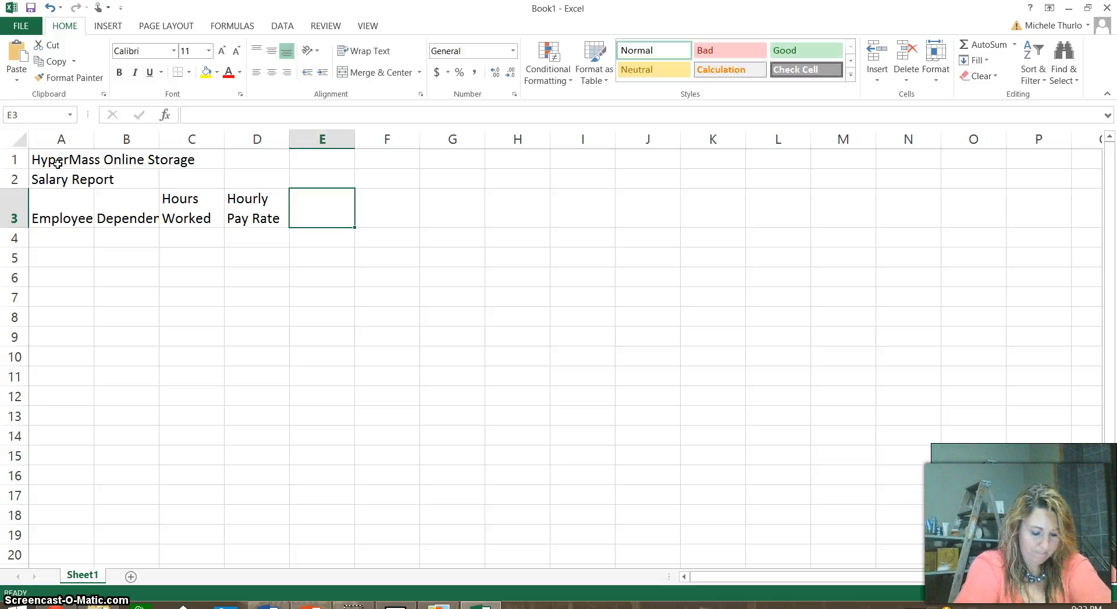
Step: Enter the column headings "Gross Pay" in cell E3 and "Federal Tax" in cell F3
{"action": "type", "text": "Gross {Pa"}
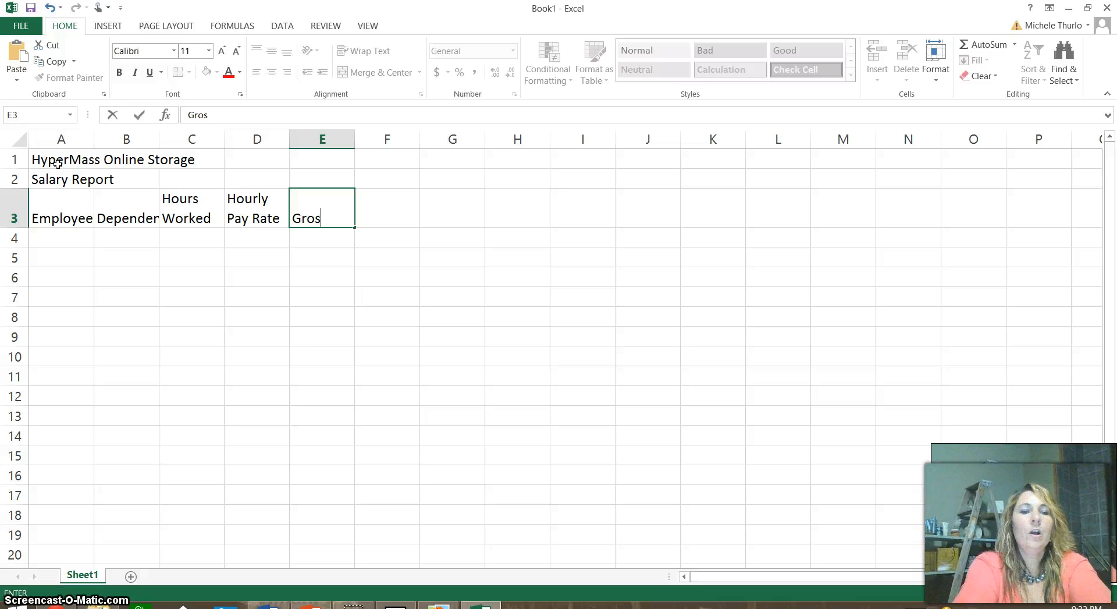
{"action": "key", "text": "BackSpace"}
{"action": "key", "text": "BackSpace"}
{"action": "key", "text": "BackSpace"}
{"action": "type", "text": "Pay"}
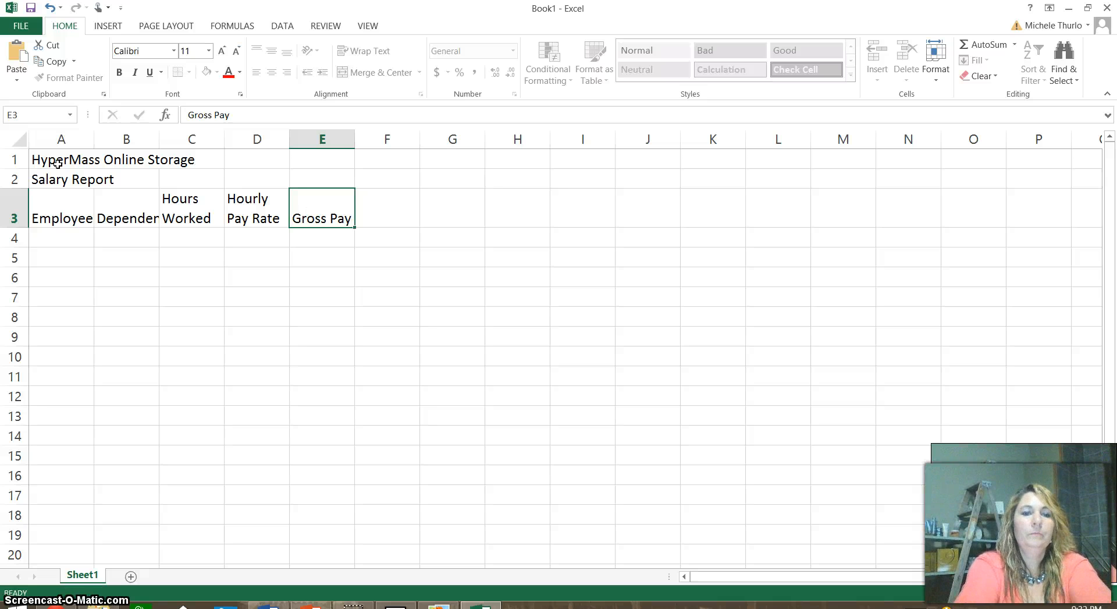
{"action": "key", "text": "Tab"}
{"action": "type", "text": "Federal Tax"}
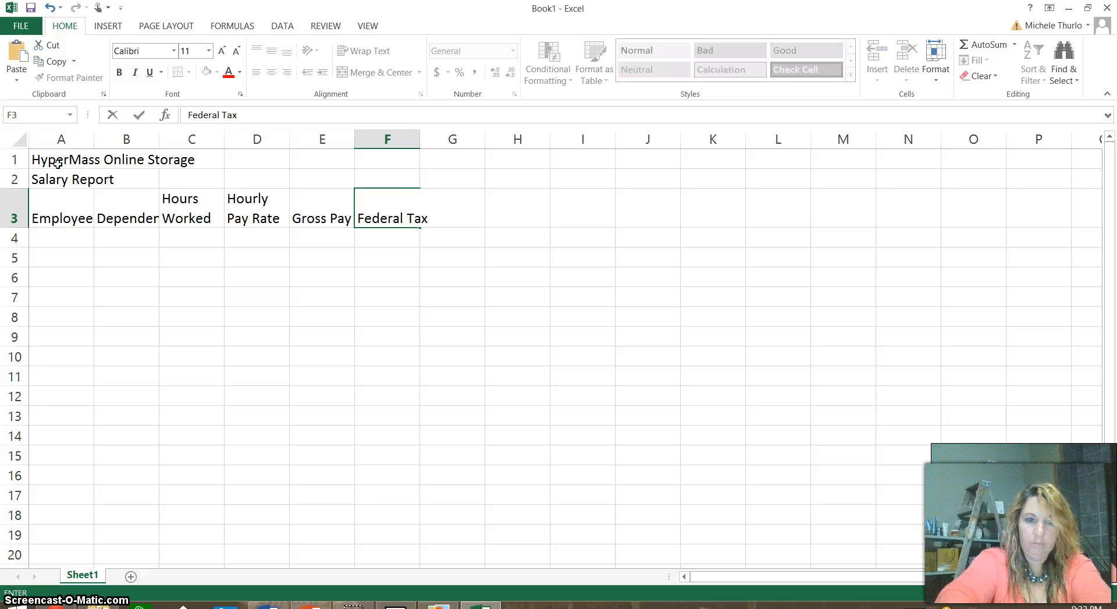
Step: Enter the column headings "State Tax" in cell G3 and "Tax %" in cell H3
{"action": "key", "text": "Tab"}
{"action": "type", "text": "State Tax"}
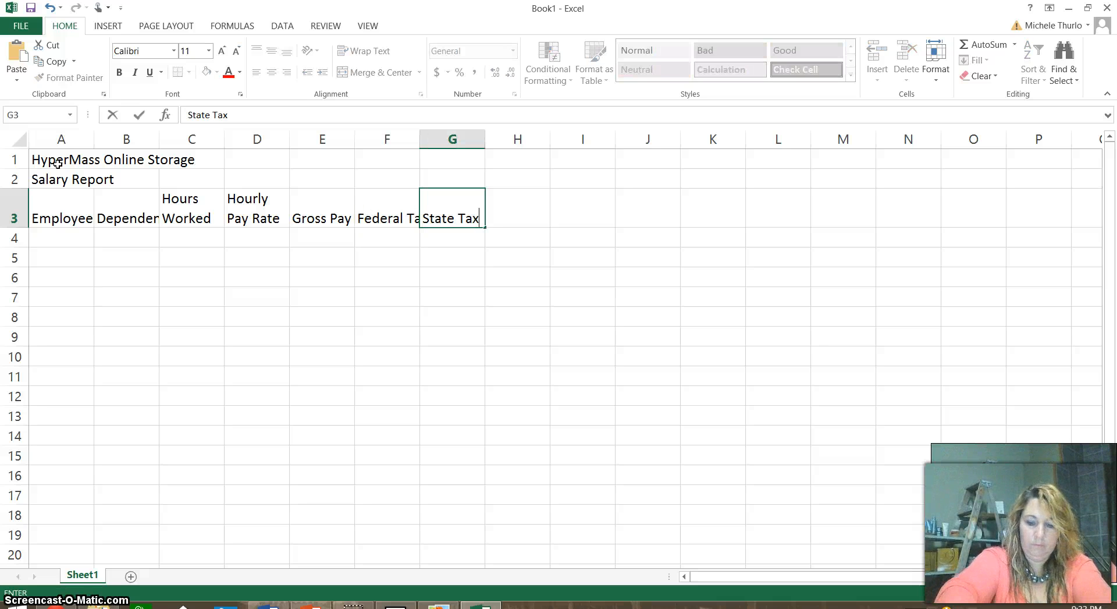
{"action": "key", "text": "Tab"}
{"action": "type", "text": "Tax"}
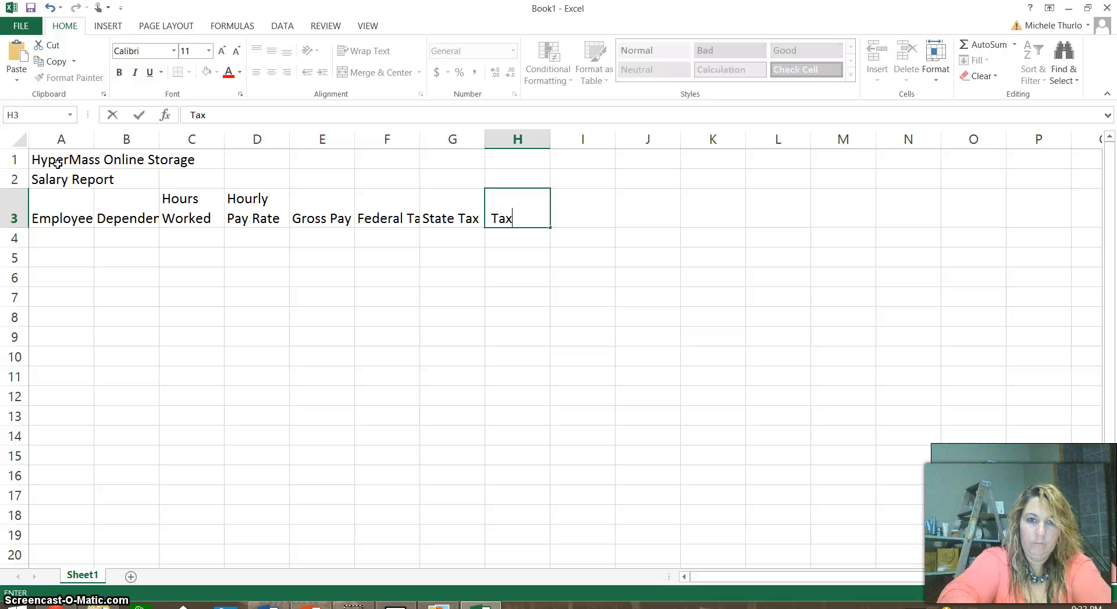
{"action": "type", "text": " #"}
{"action": "key", "text": "BackSpace"}
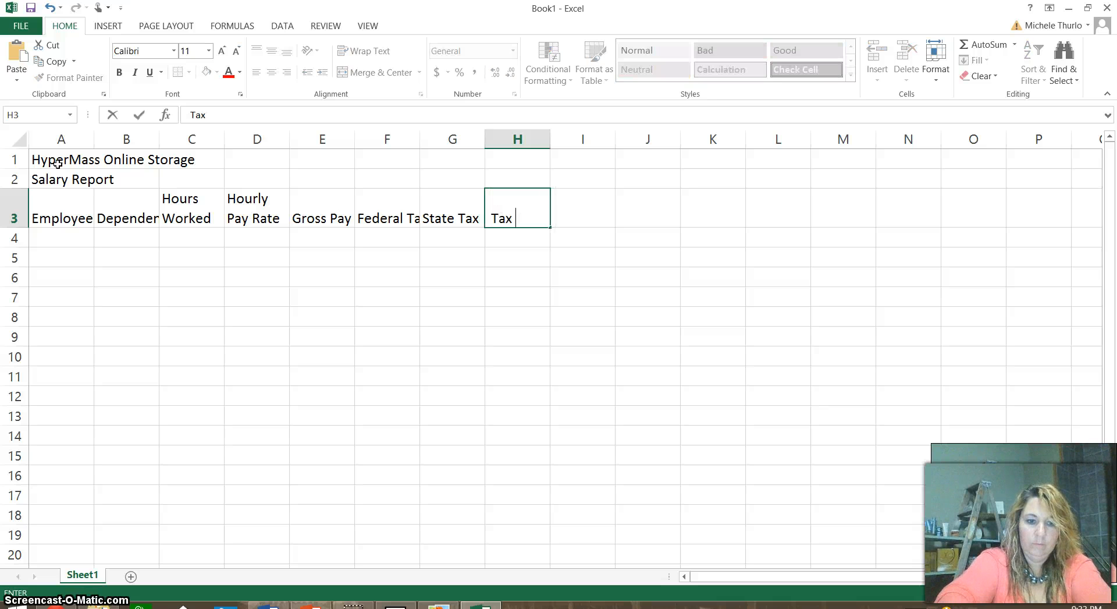
{"action": "type", "text": "%"}
{"action": "key", "text": "ctrl+Return"}
{"action": "key", "text": "Tab"}
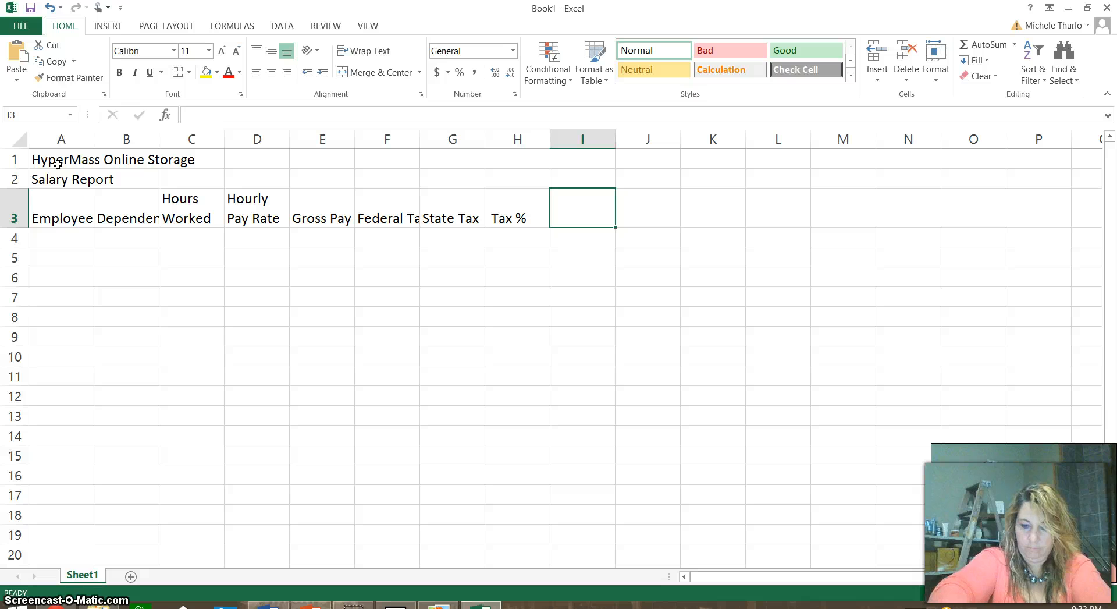
Step: Enter the column headings "Net Pay" in cell I3 and "Hire Date" in cell J3
{"action": "type", "text": "Net Pay"}
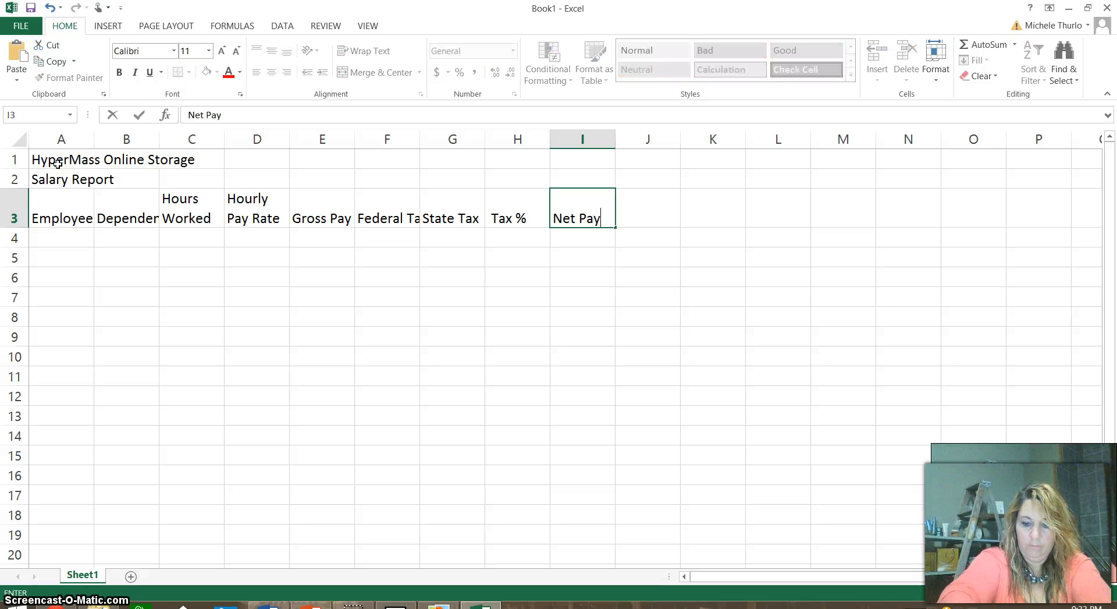
{"action": "key", "text": "Tab"}
{"action": "type", "text": "Hire Date"}
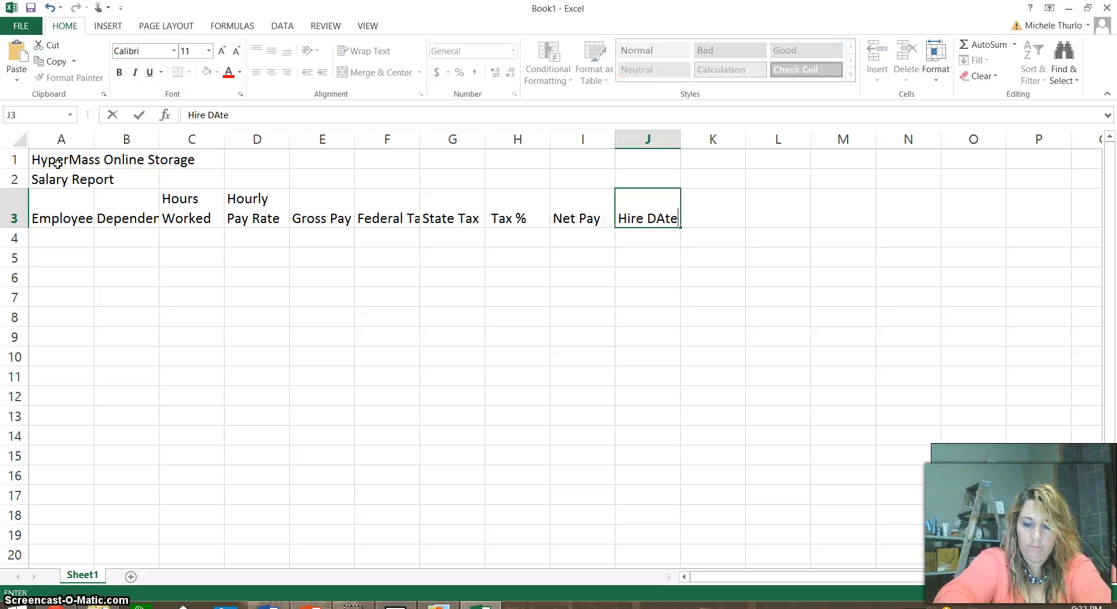
{"action": "key", "text": "Return"}
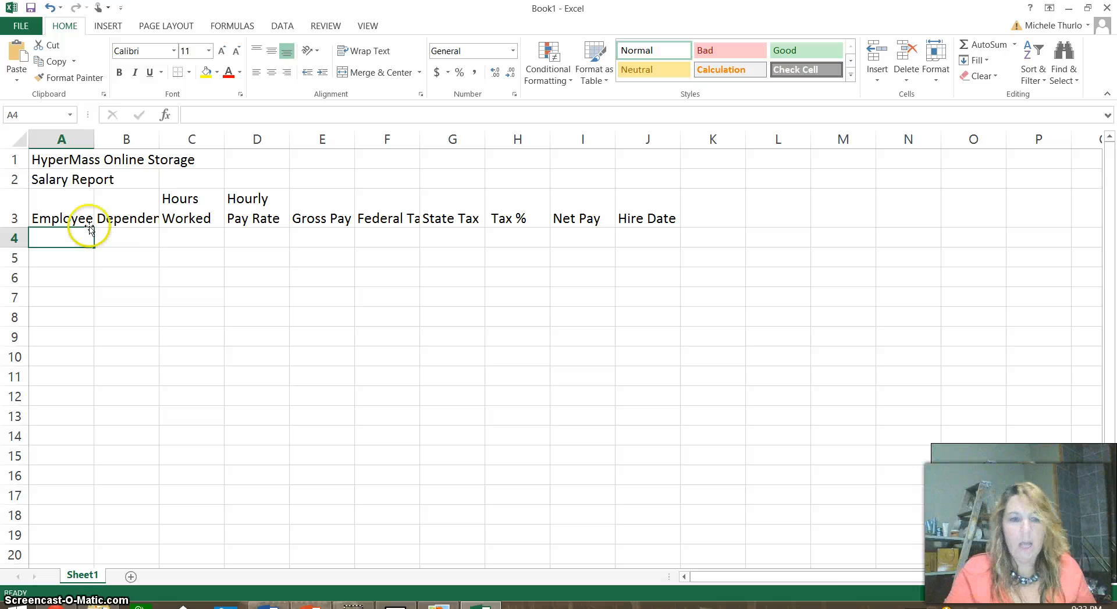
Step: Enter the first employee's name, last name first, in cell A4 and 3 dependents in cell B4
{"action": "left_click", "coordinate": [70, 232]}
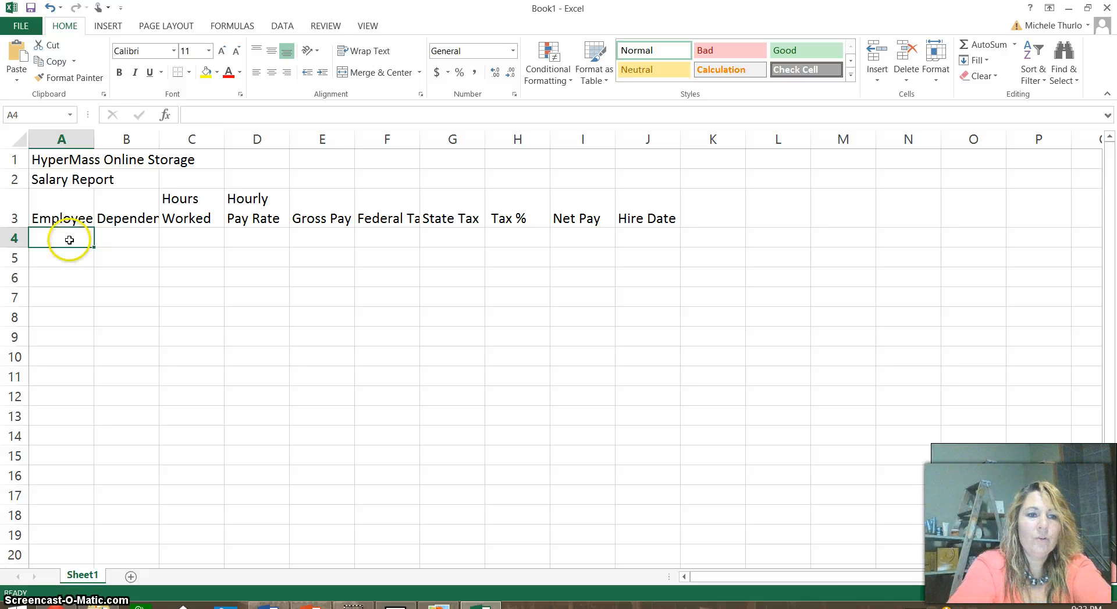
{"action": "type", "text": "C"}
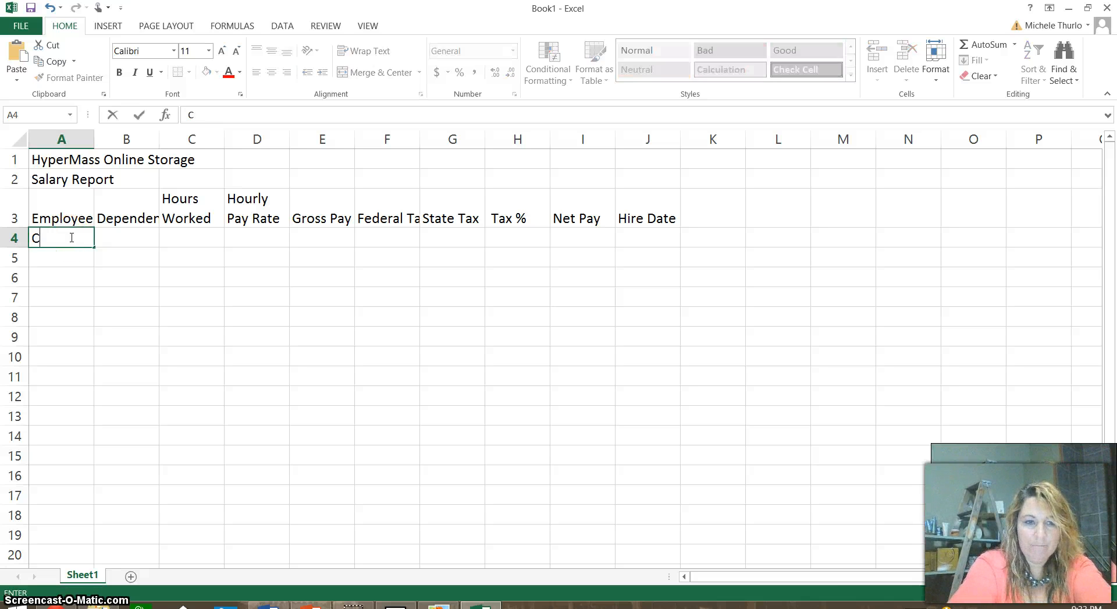
{"action": "type", "text": "arl"}
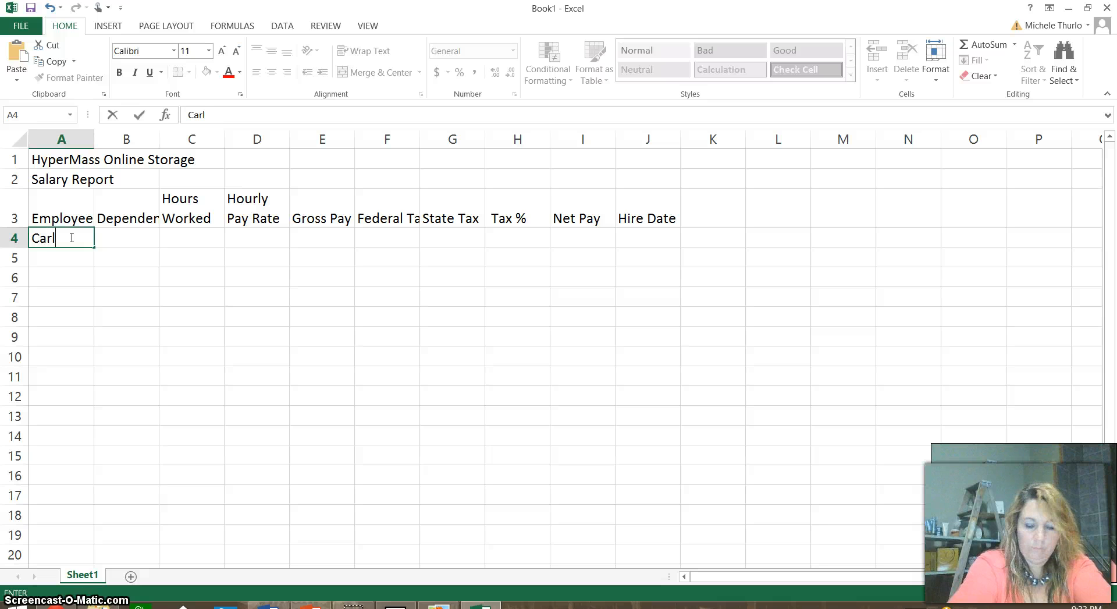
{"action": "type", "text": ", Michael"}
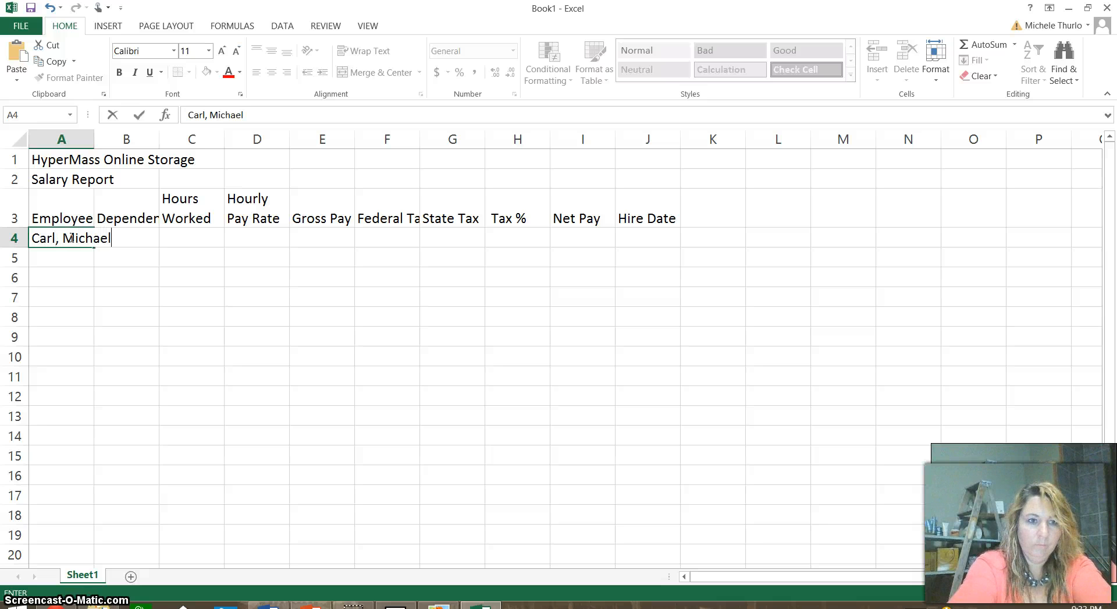
{"action": "key", "text": "Tab"}
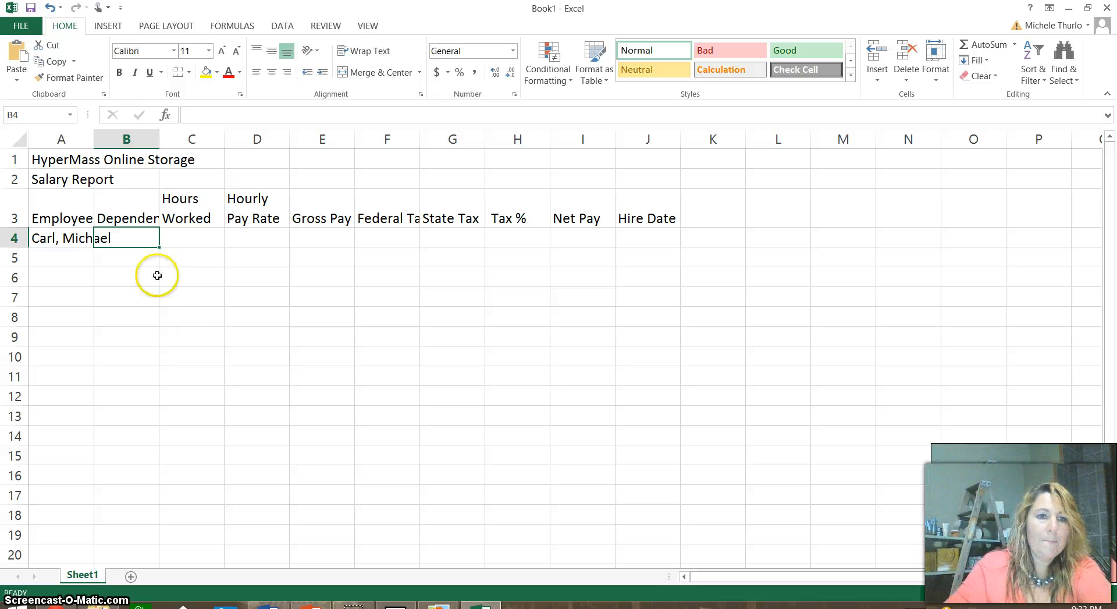
{"action": "type", "text": "3"}
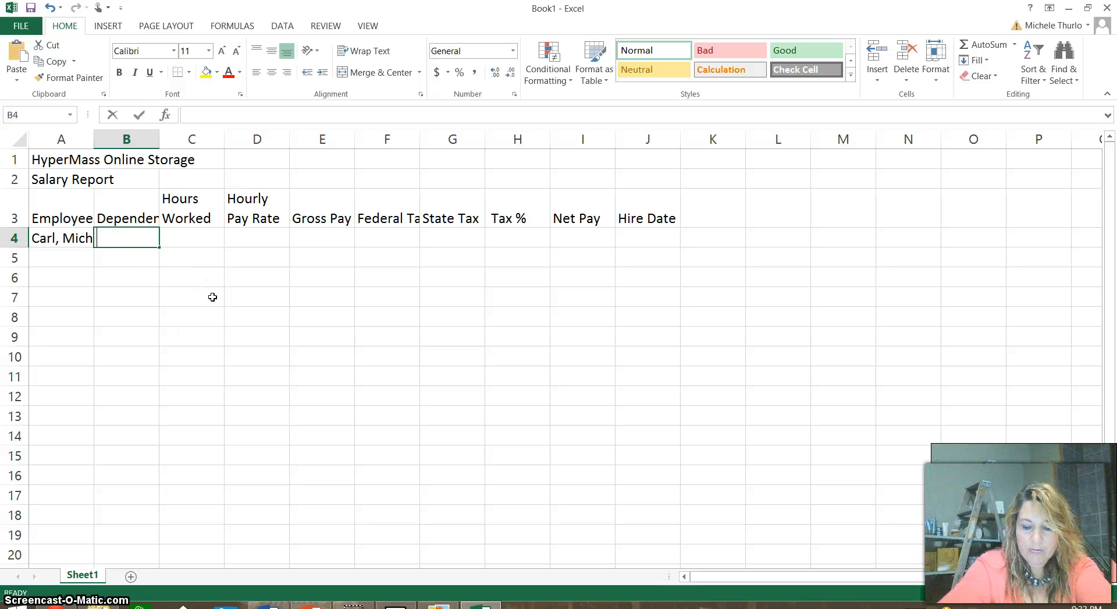
{"action": "key", "text": "Tab"}
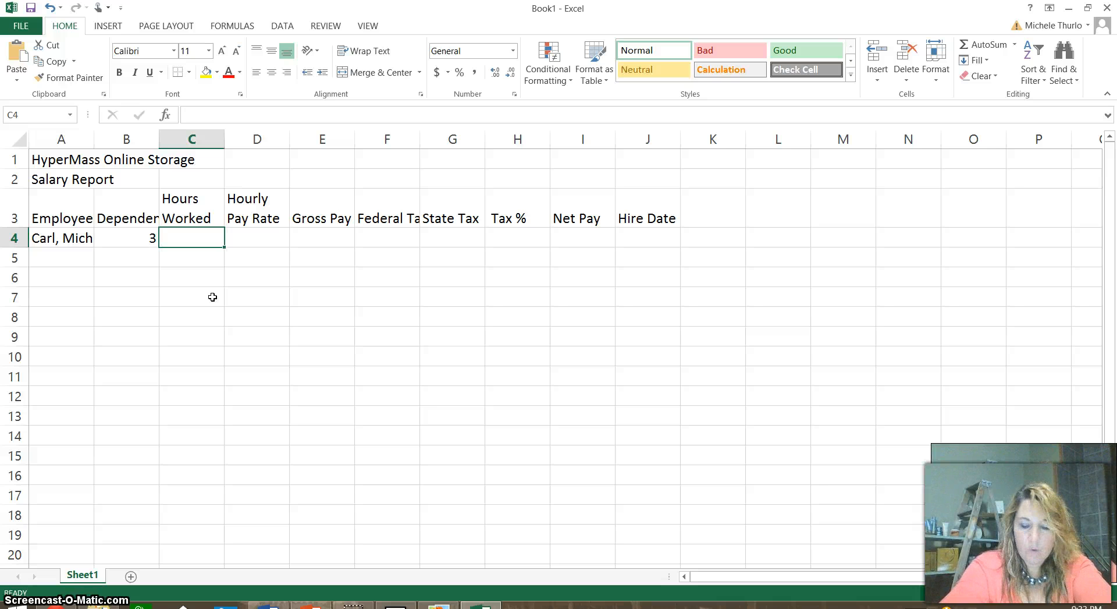
Step: Enter 60.45 as the first employee's hours worked in cell C4 and 19.50 as the hourly pay rate in D4
{"action": "type", "text": "660.45"}
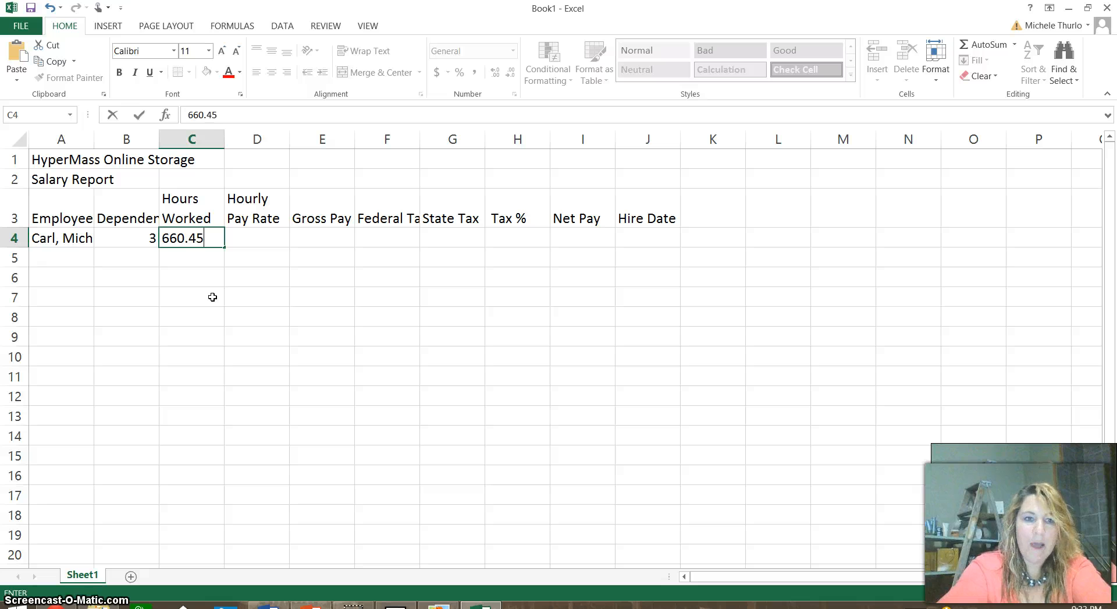
{"action": "key", "text": "BackSpace"}
{"action": "key", "text": "BackSpace"}
{"action": "key", "text": "BackSpace"}
{"action": "key", "text": "BackSpace"}
{"action": "key", "text": "BackSpace"}
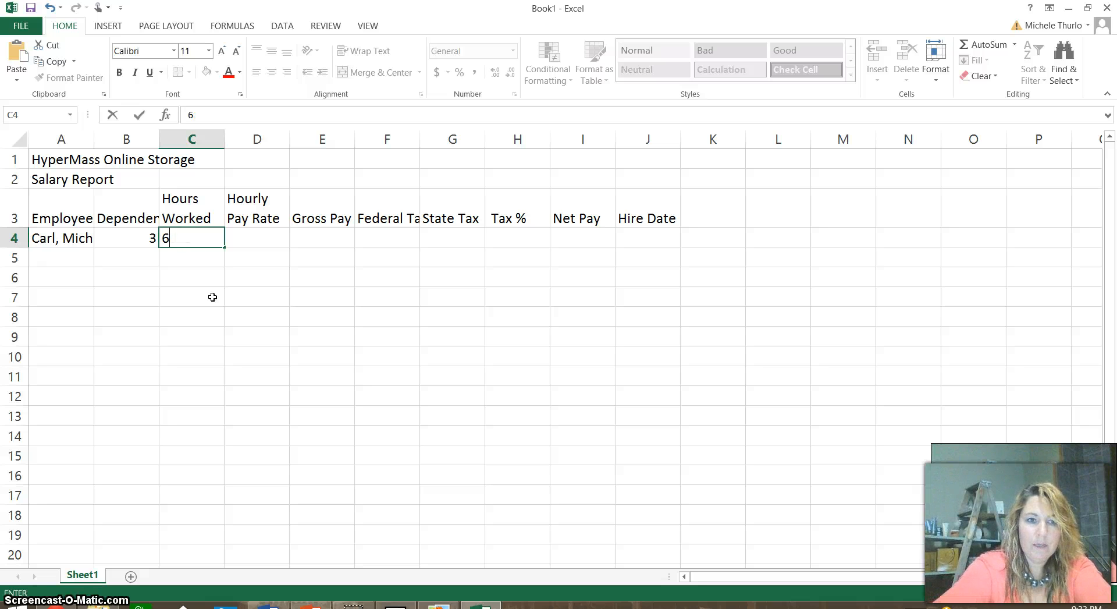
{"action": "type", "text": "0.45"}
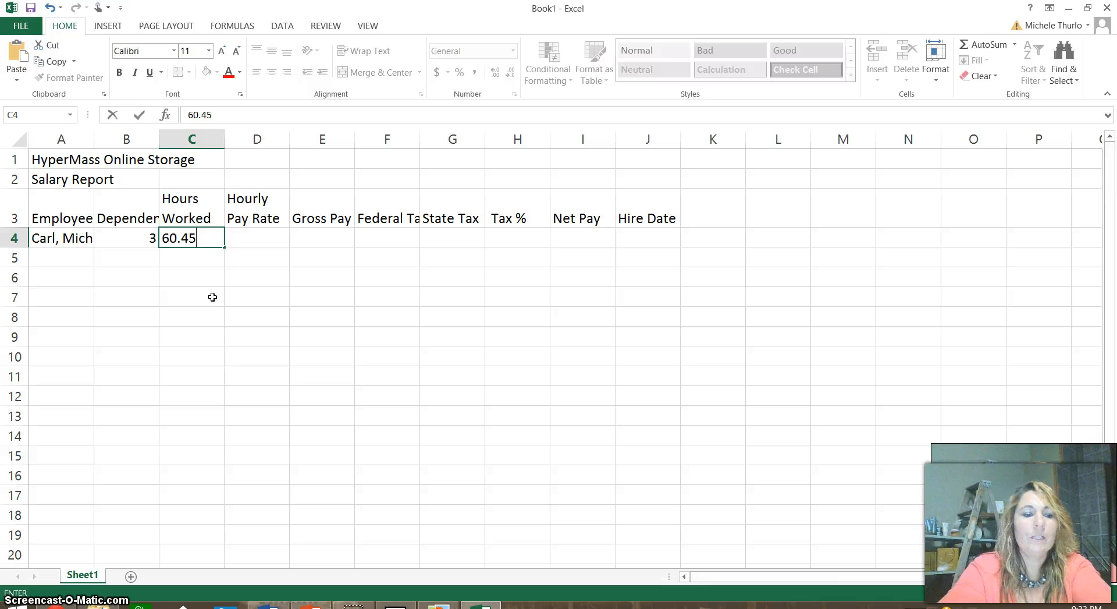
{"action": "key", "text": "Tab"}
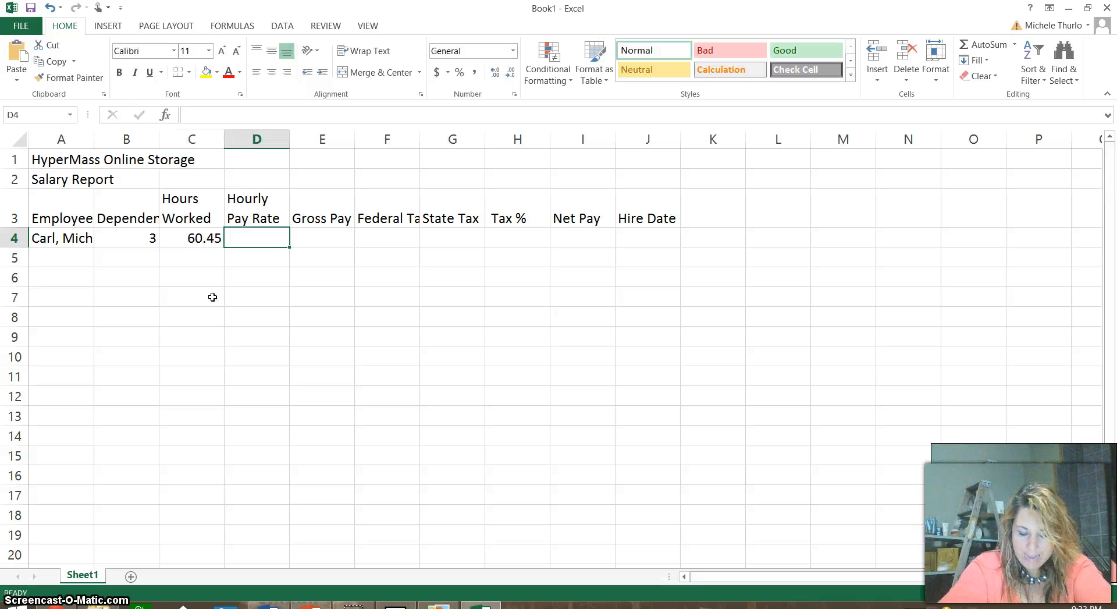
{"action": "type", "text": "19.50"}
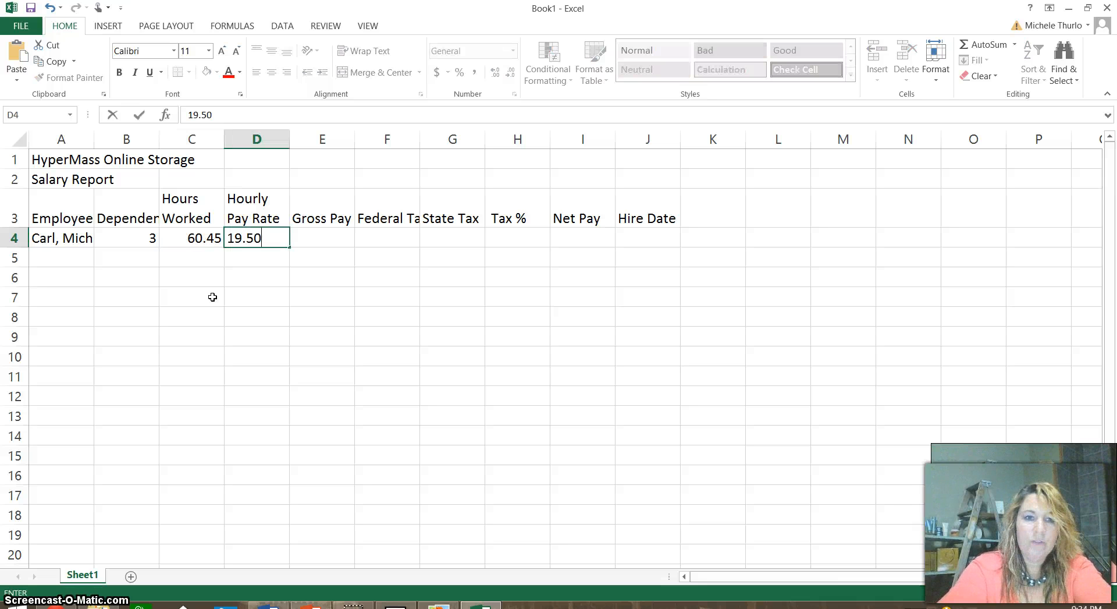
{"action": "key", "text": "Tab"}
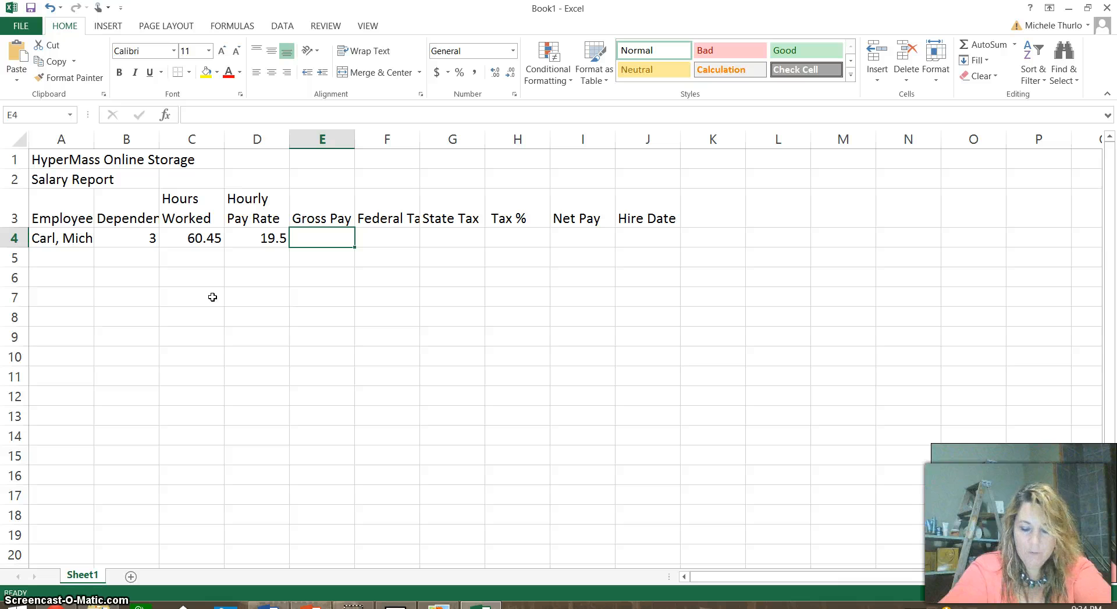
Step: Enter the first employee's hire date, 4/5/10, in cell J4
{"action": "key", "text": "Right"}
{"action": "key", "text": "Right"}
{"action": "key", "text": "Right"}
{"action": "key", "text": "Right"}
{"action": "key", "text": "Right"}
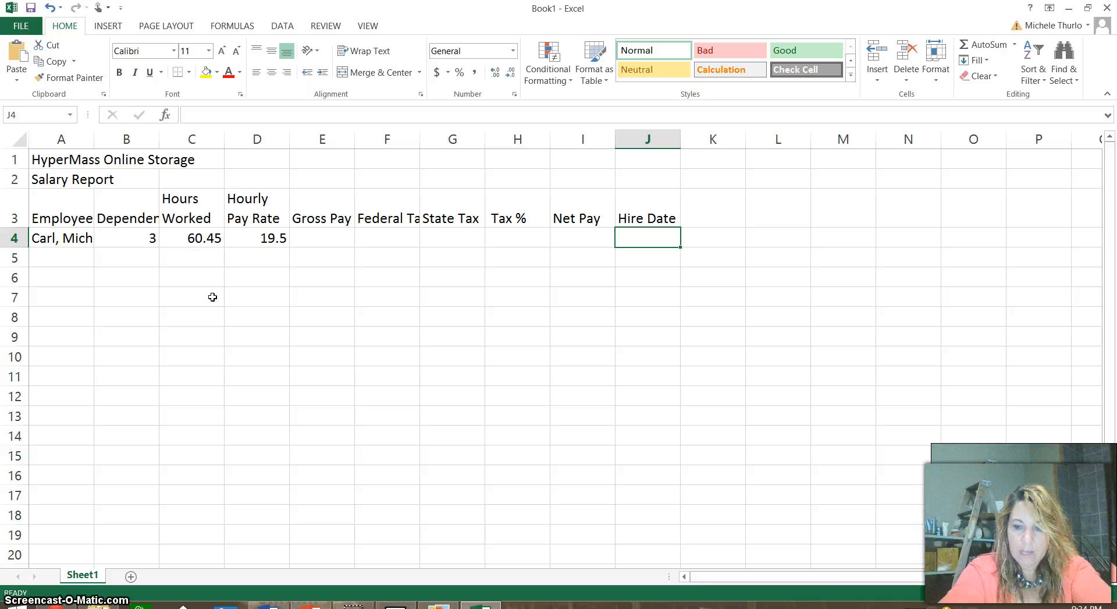
{"action": "type", "text": "4/5"}
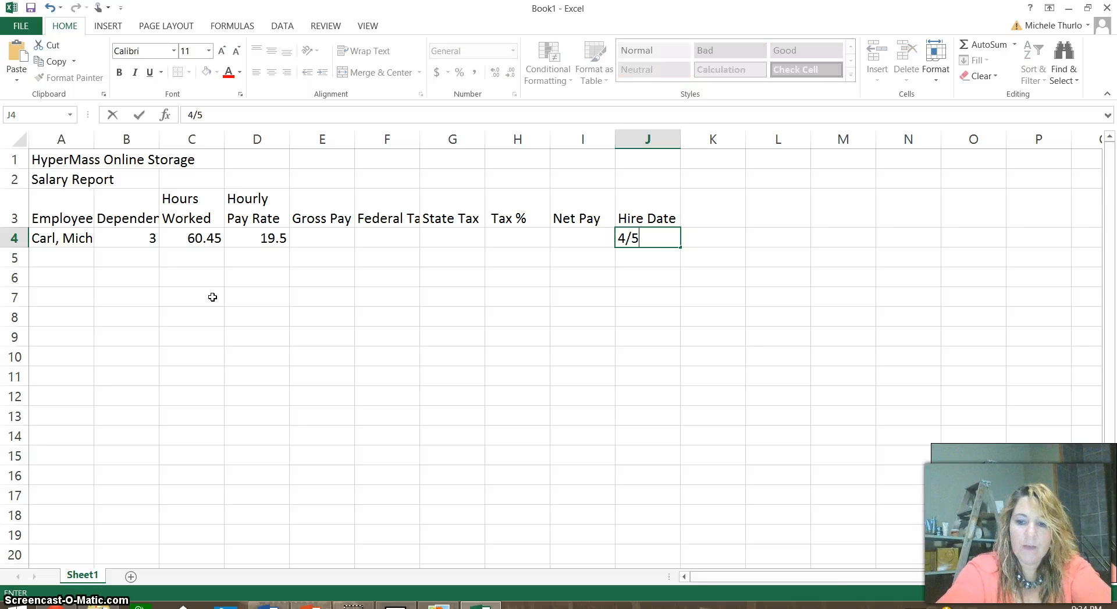
{"action": "type", "text": "/10"}
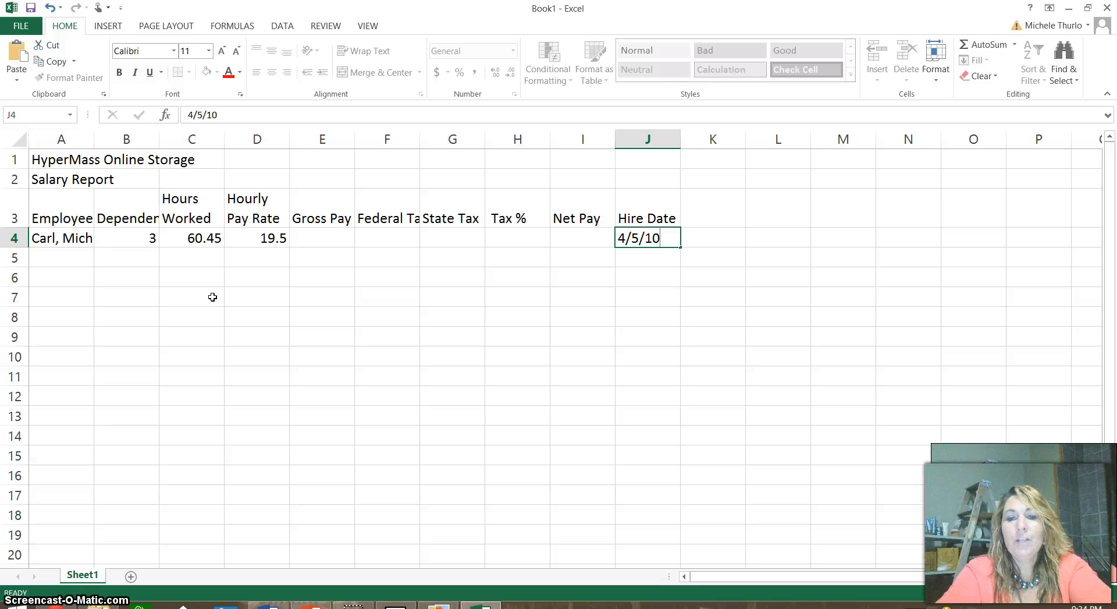
{"action": "key", "text": "Return"}
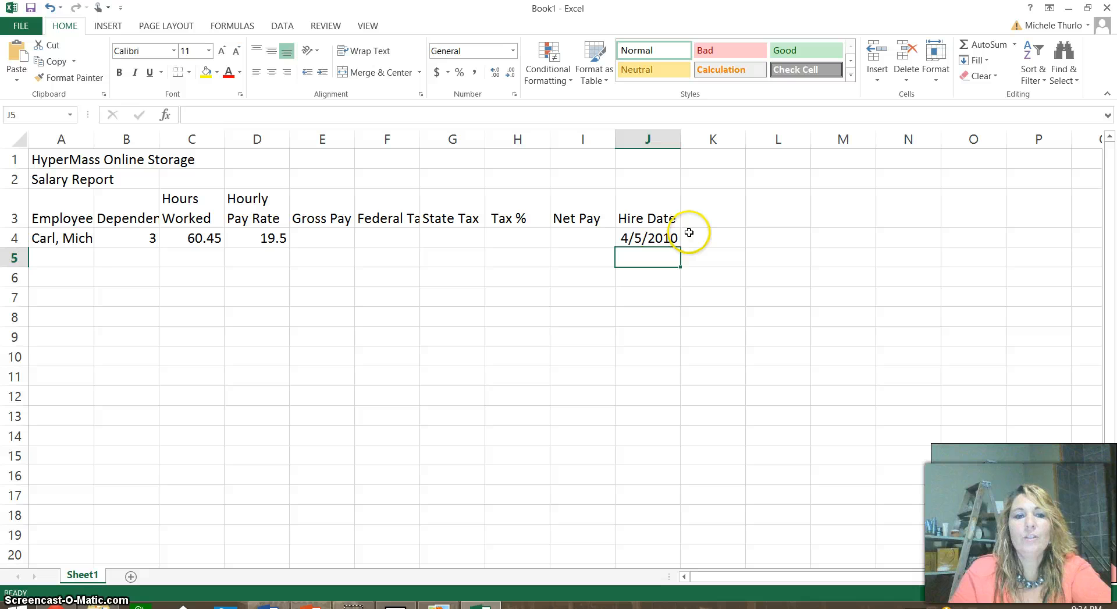
Step: Review the remaining employee data in the Table2-01 picture in Photo Gallery and switch back to the Excel workbook
{"action": "left_click", "coordinate": [272, 234]}
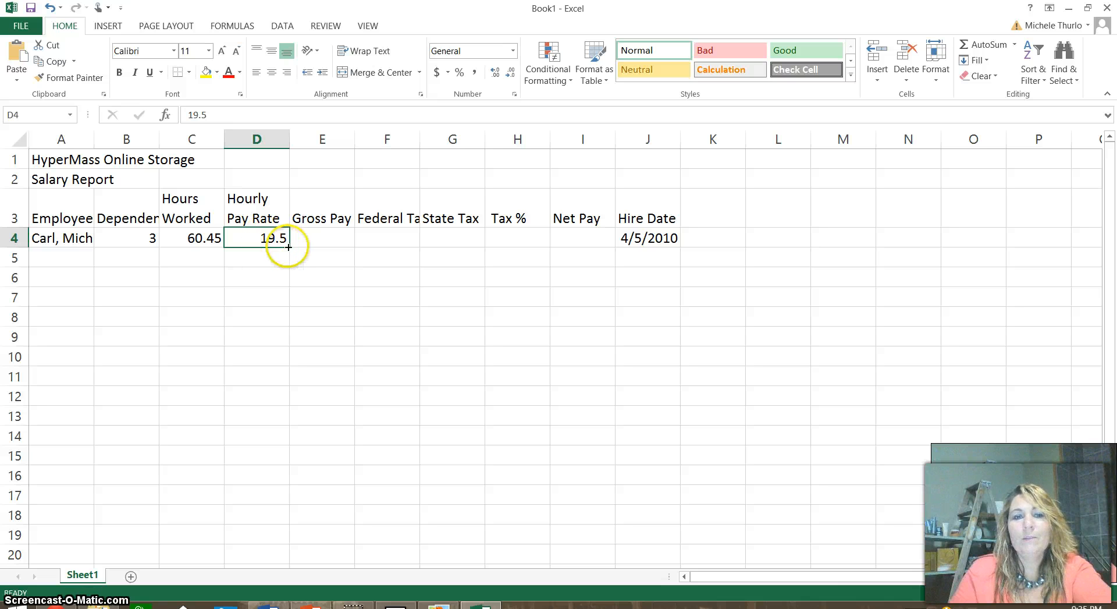
{"action": "left_click", "coordinate": [75, 254]}
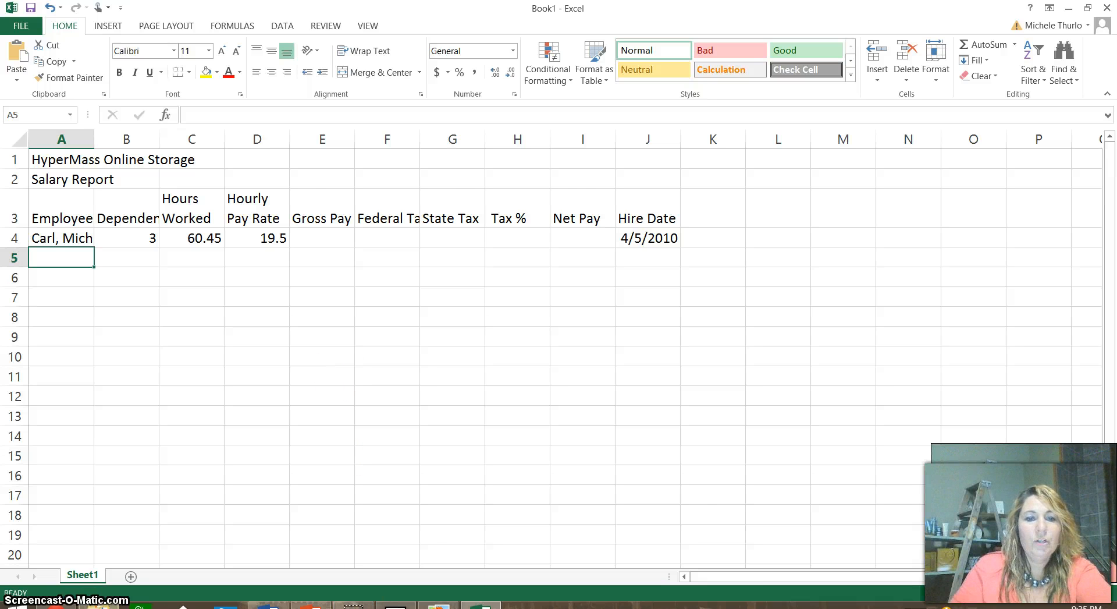
{"action": "left_click", "coordinate": [100, 605]}
{"action": "left_click", "coordinate": [883, 540]}
{"action": "double_click", "coordinate": [884, 540]}
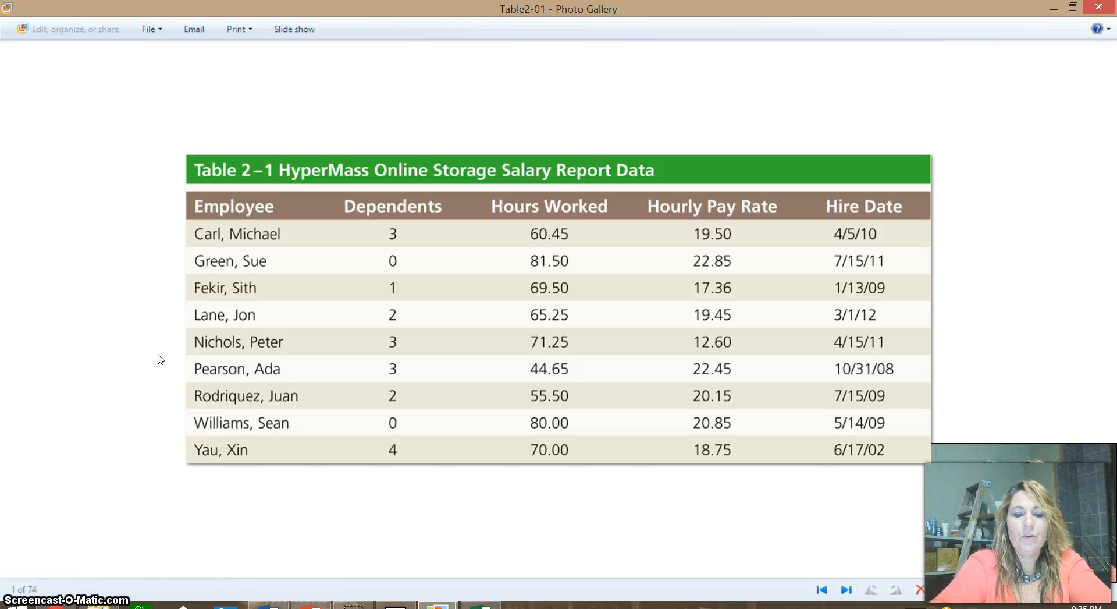
{"action": "key", "text": "alt+Tab"}
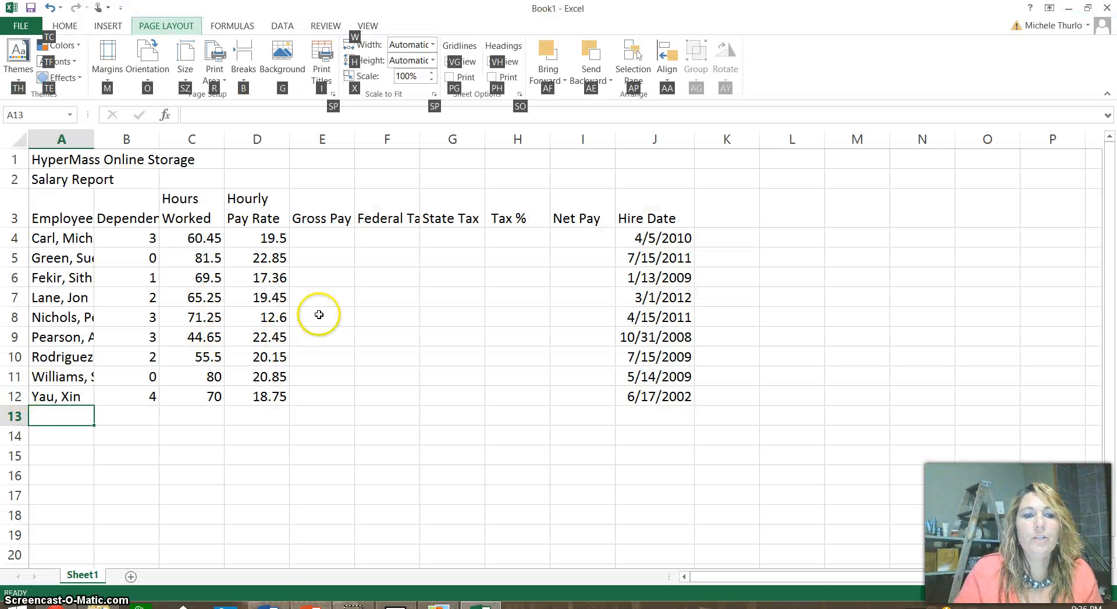
Step: Enter the row titles "Totals" in cell A13 and "Highest" in cell A14, below the employee rows
{"action": "left_click", "coordinate": [72, 414]}
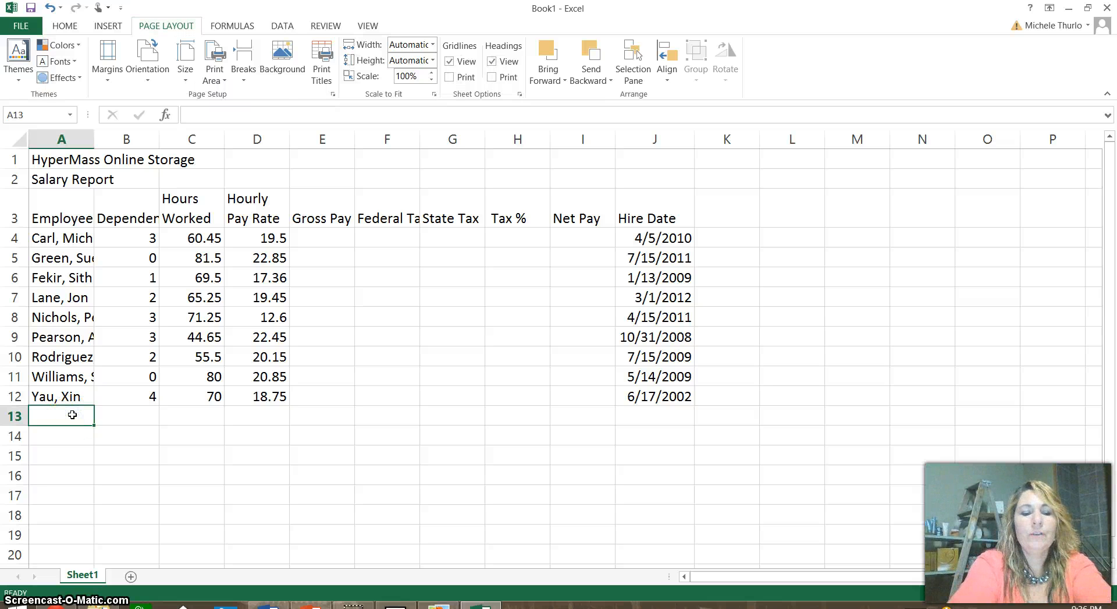
{"action": "type", "text": "Totalss"}
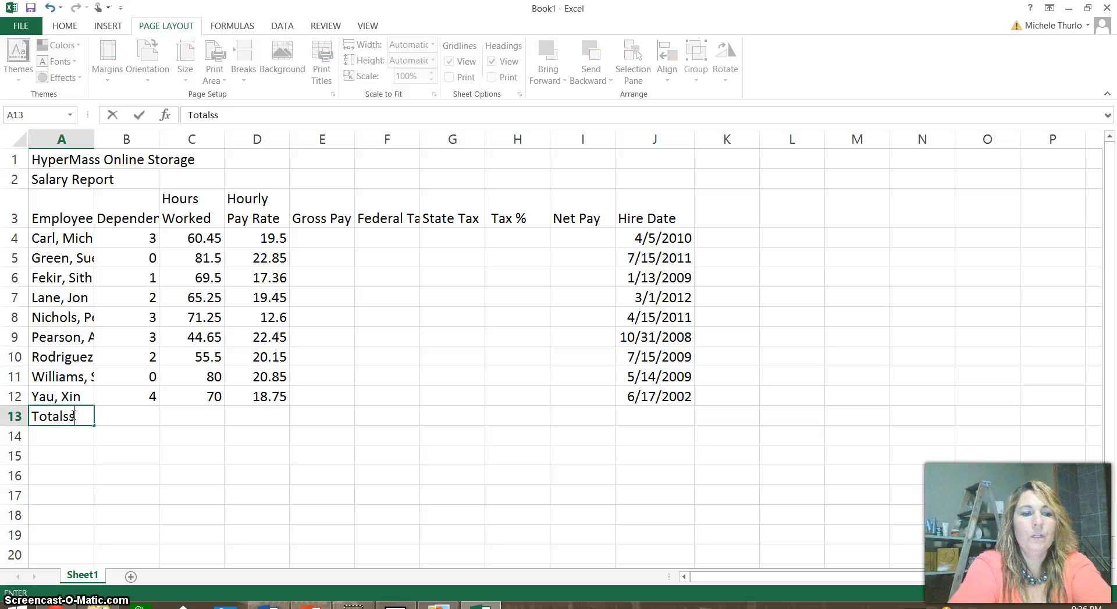
{"action": "key", "text": "BackSpace"}
{"action": "key", "text": "Return"}
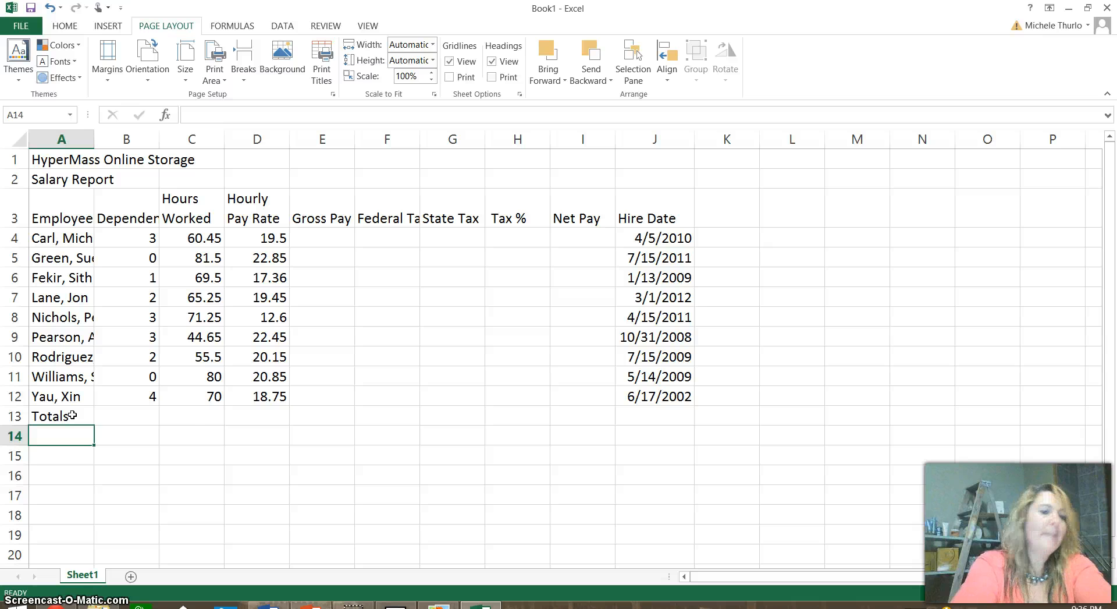
{"action": "type", "text": "High"}
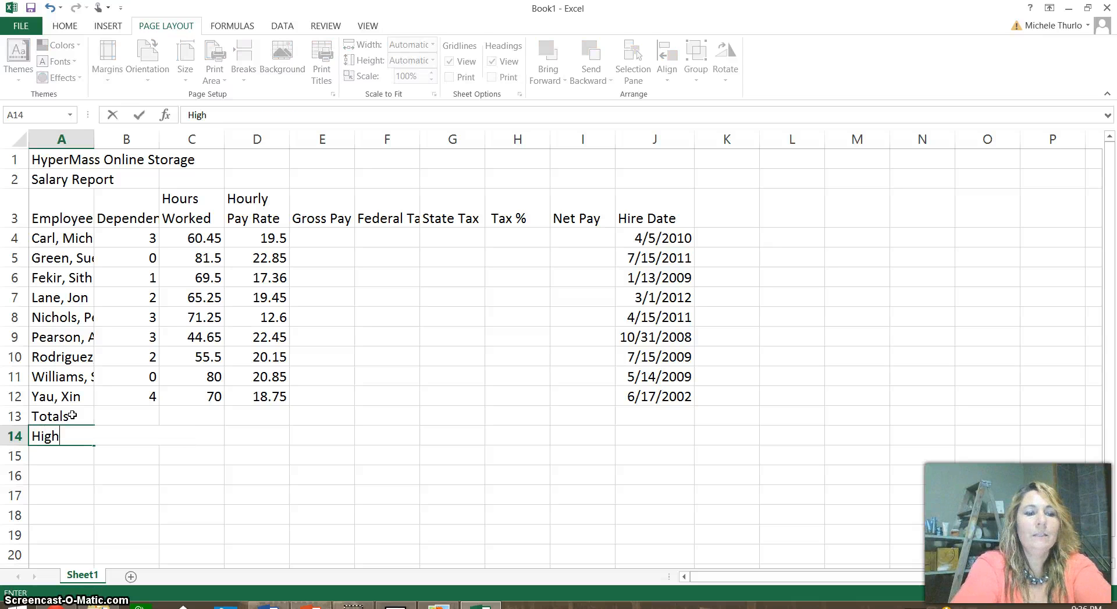
{"action": "type", "text": "est"}
{"action": "key", "text": "Return"}
Step: Enter the row titles "Lowest" in cell A15 and "Average" in cell A16
{"action": "type", "text": "Lowest"}
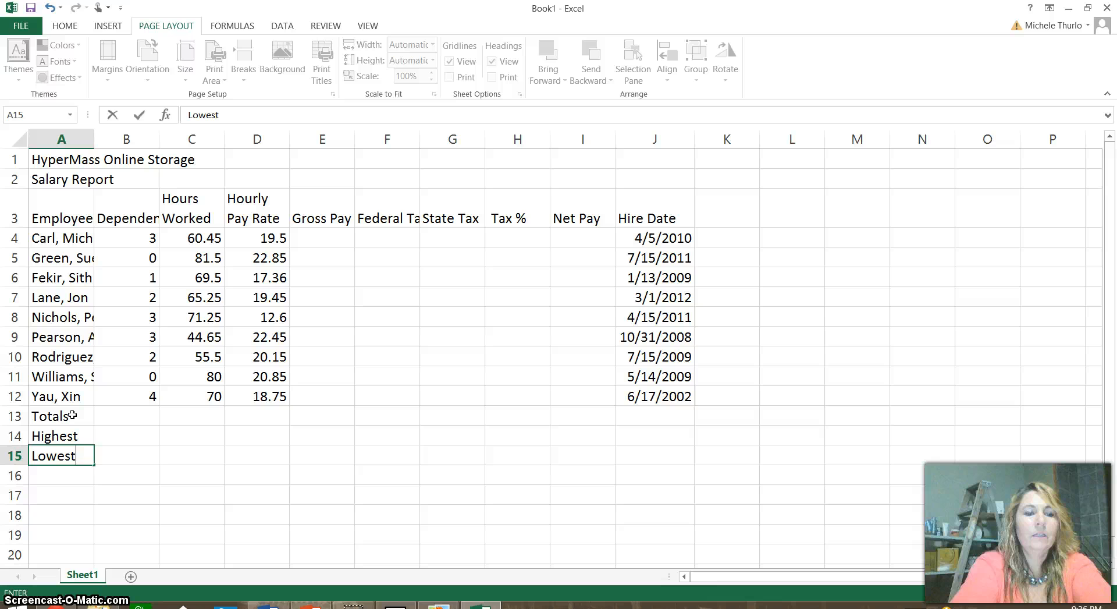
{"action": "key", "text": "Return"}
{"action": "type", "text": "A"}
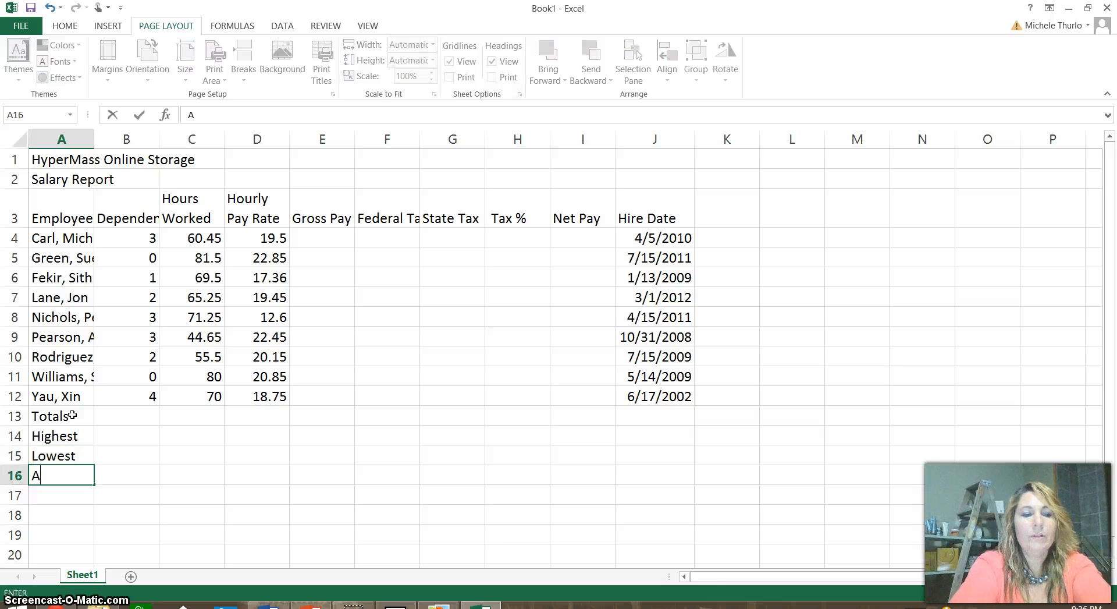
{"action": "type", "text": "verage"}
{"action": "key", "text": "Return"}
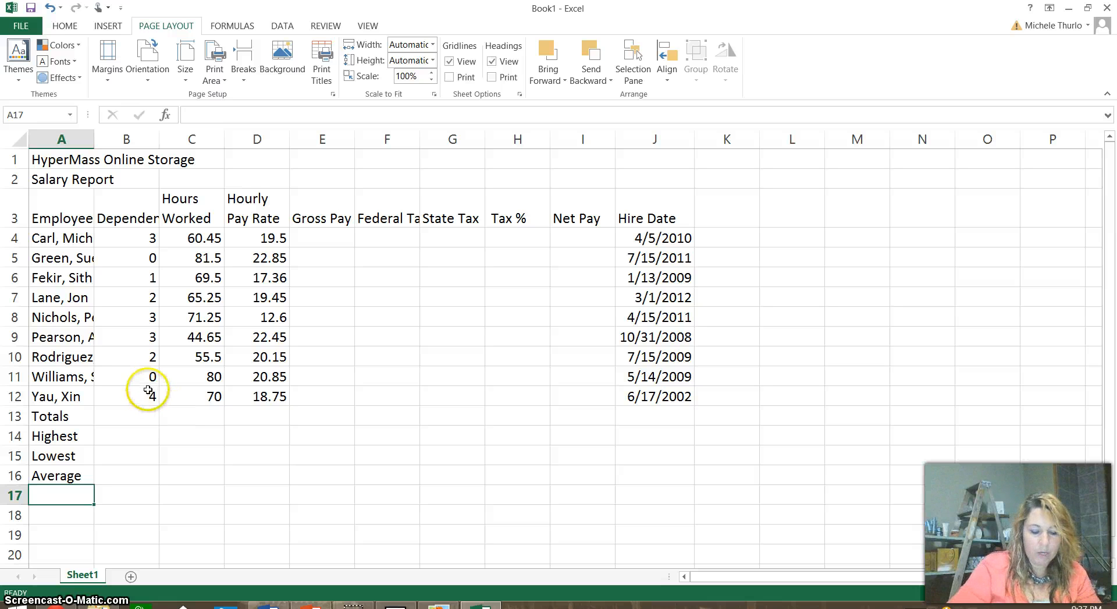
Step: Rename the Sheet1 worksheet as "Salary Report"
{"action": "double_click", "coordinate": [84, 576]}
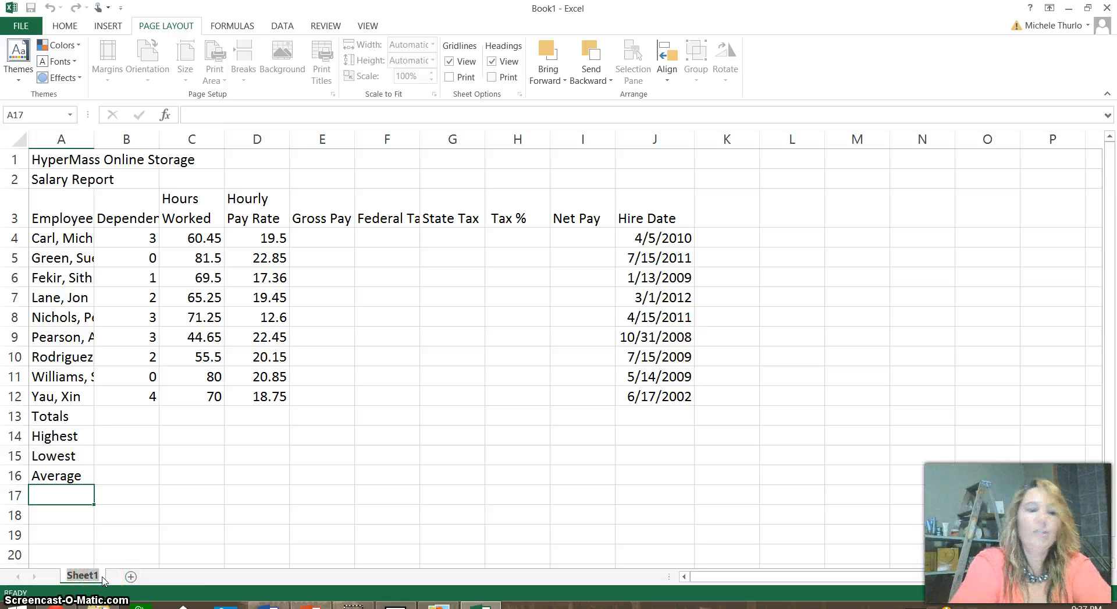
{"action": "type", "text": "Sal"}
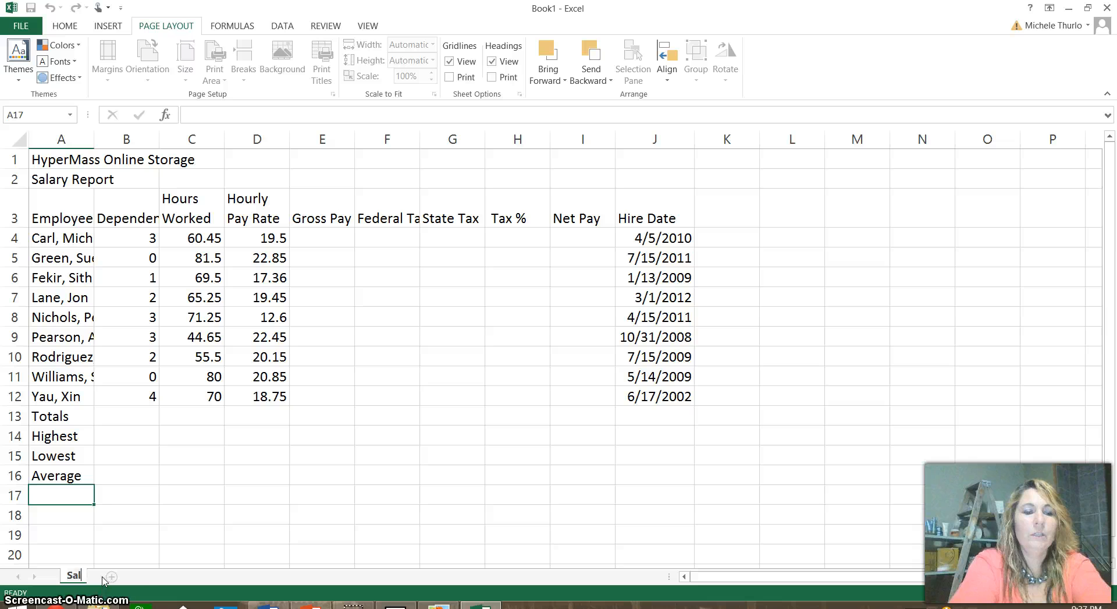
{"action": "type", "text": "ary Report"}
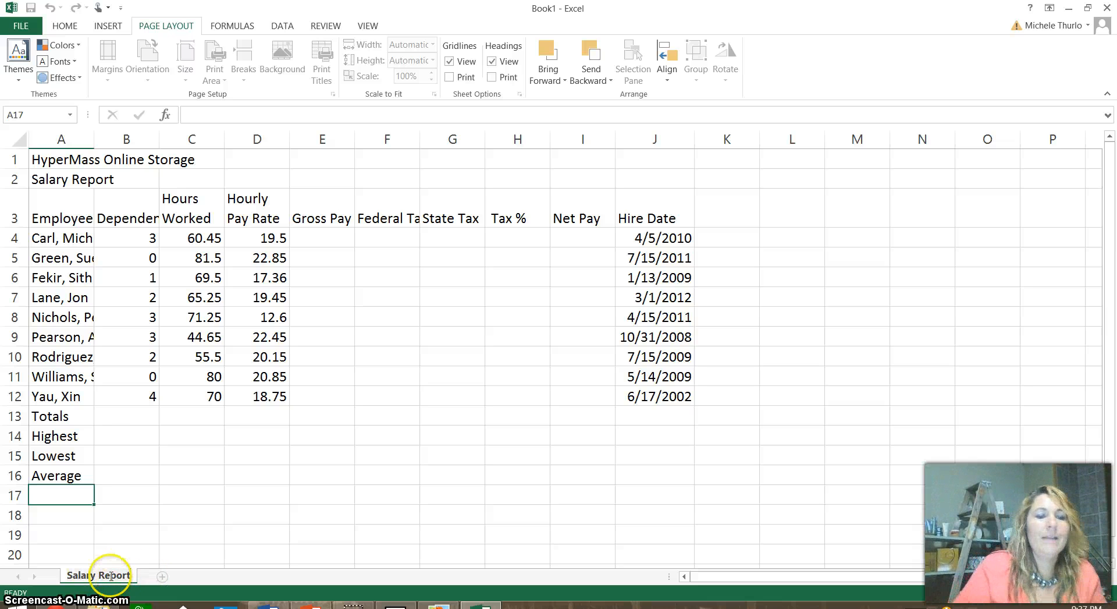
{"action": "key", "text": "Return"}
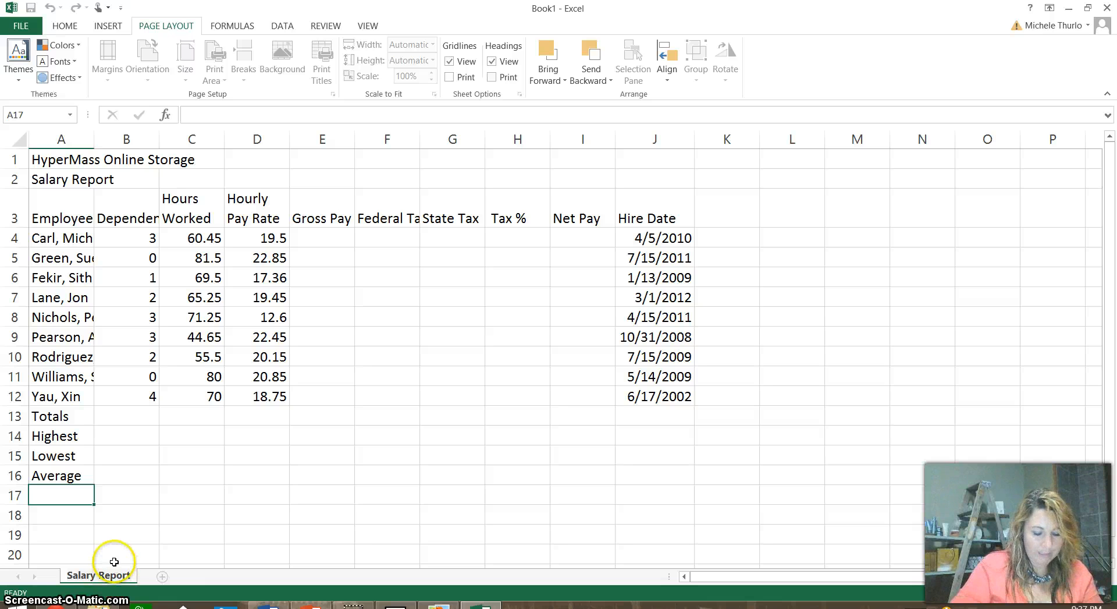
{"action": "left_click", "coordinate": [111, 544]}
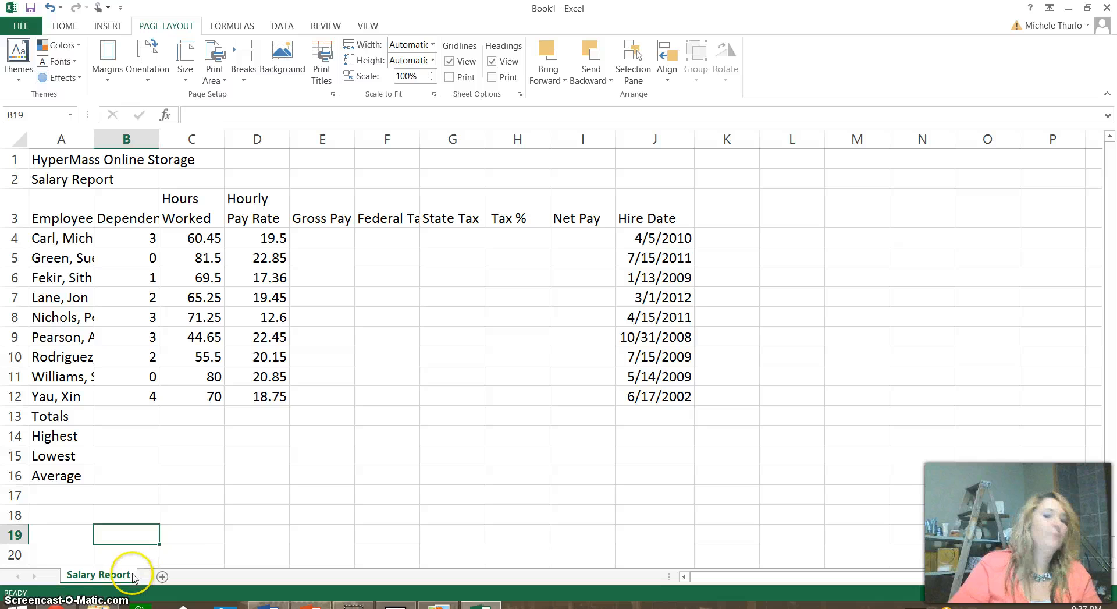
Step: Set the Salary Report sheet's tab color to a darker shade of green from the theme colors
{"action": "right_click", "coordinate": [98, 575]}
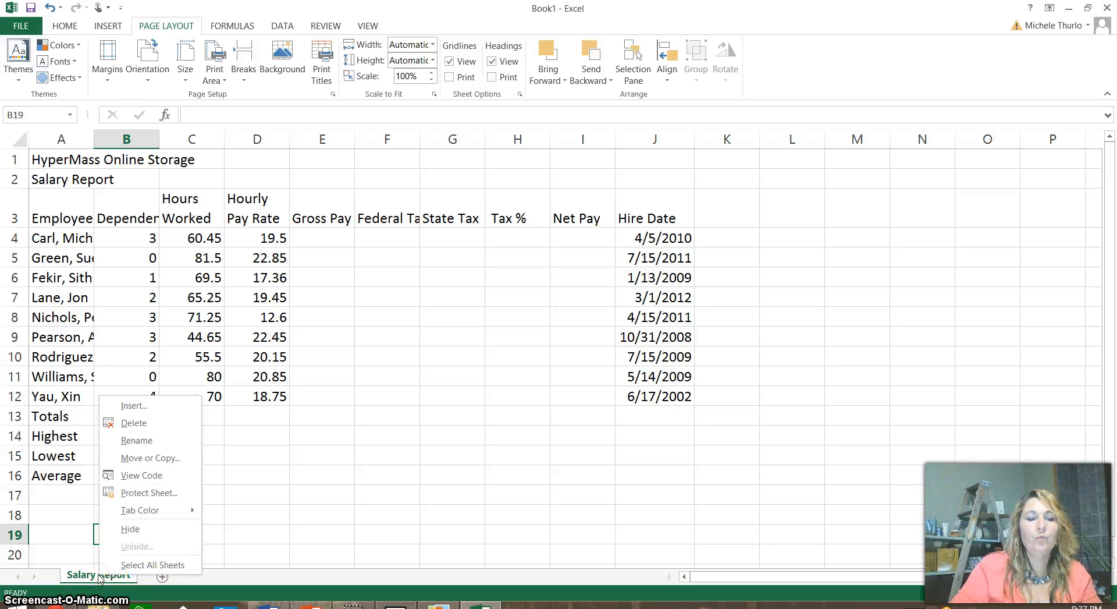
{"action": "mouse_move", "coordinate": [163, 512]}
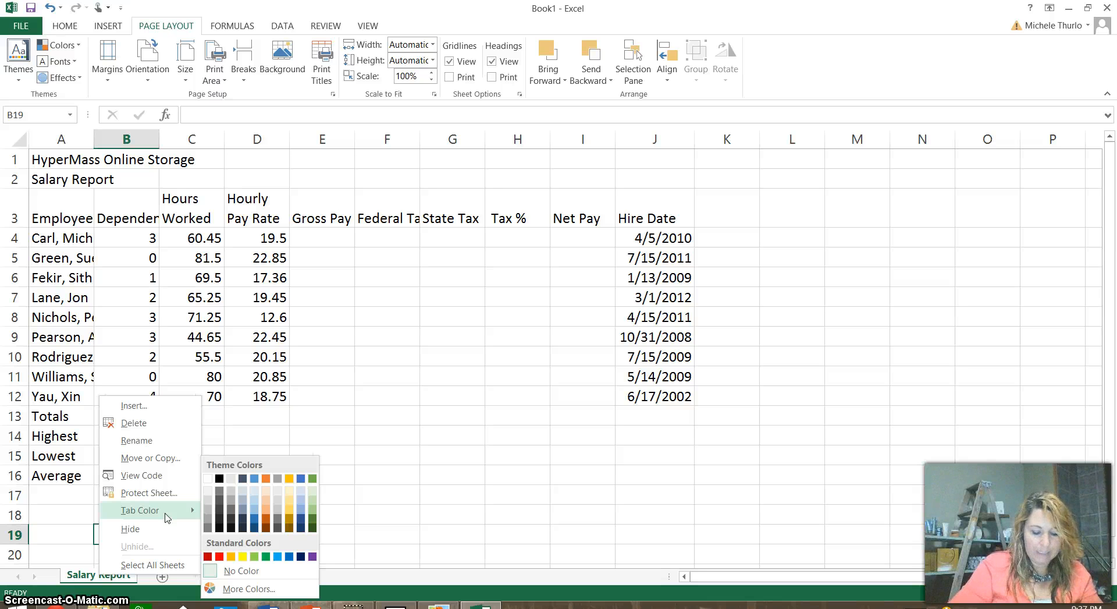
{"action": "left_click", "coordinate": [313, 519]}
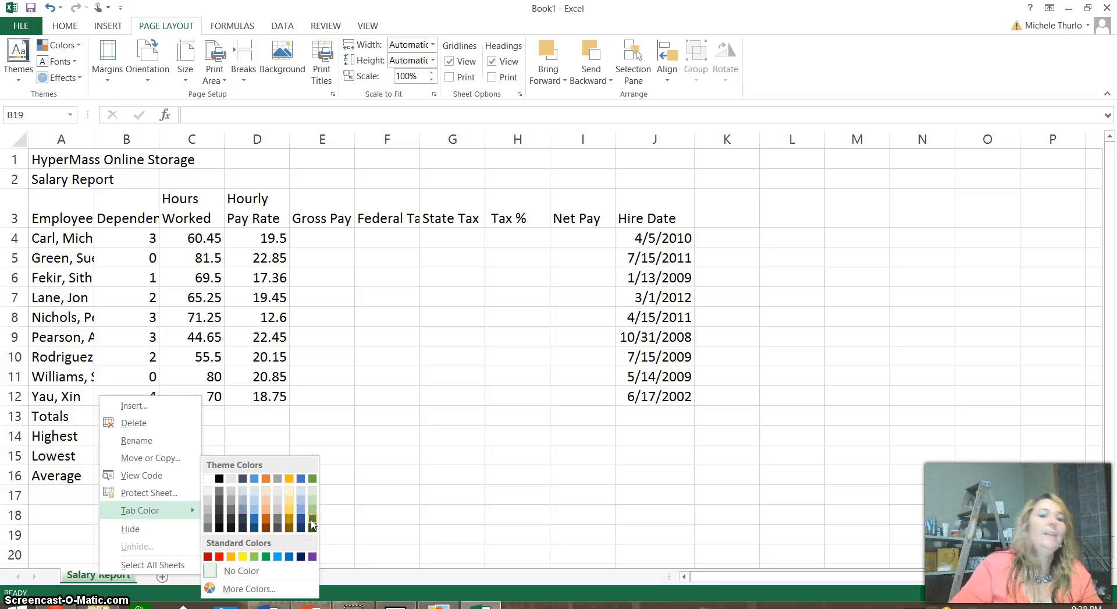
{"action": "left_click", "coordinate": [312, 522]}
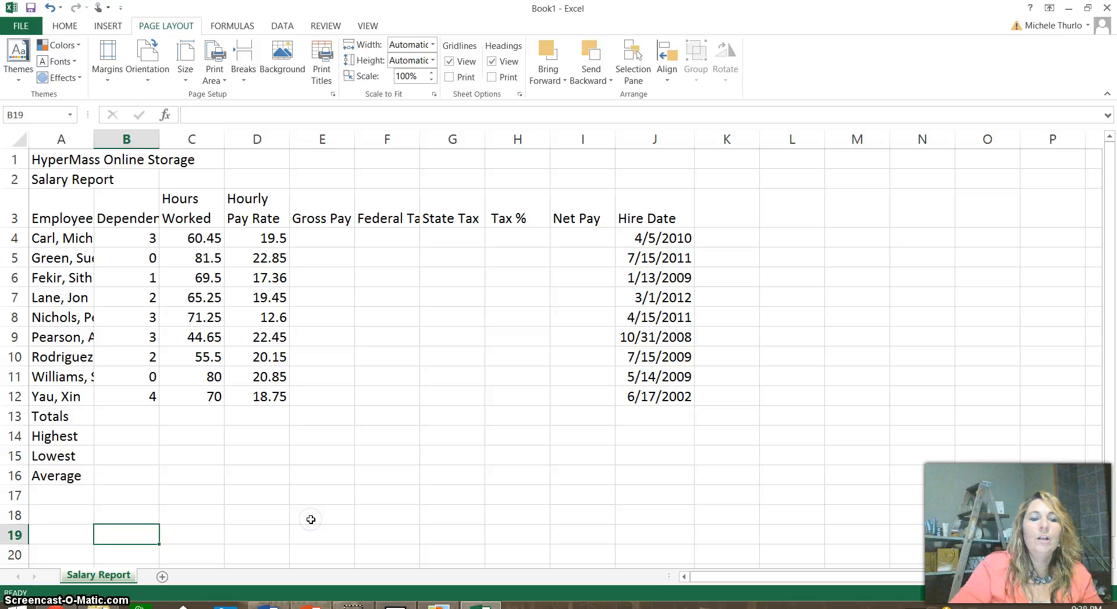
{"action": "left_click", "coordinate": [274, 509]}
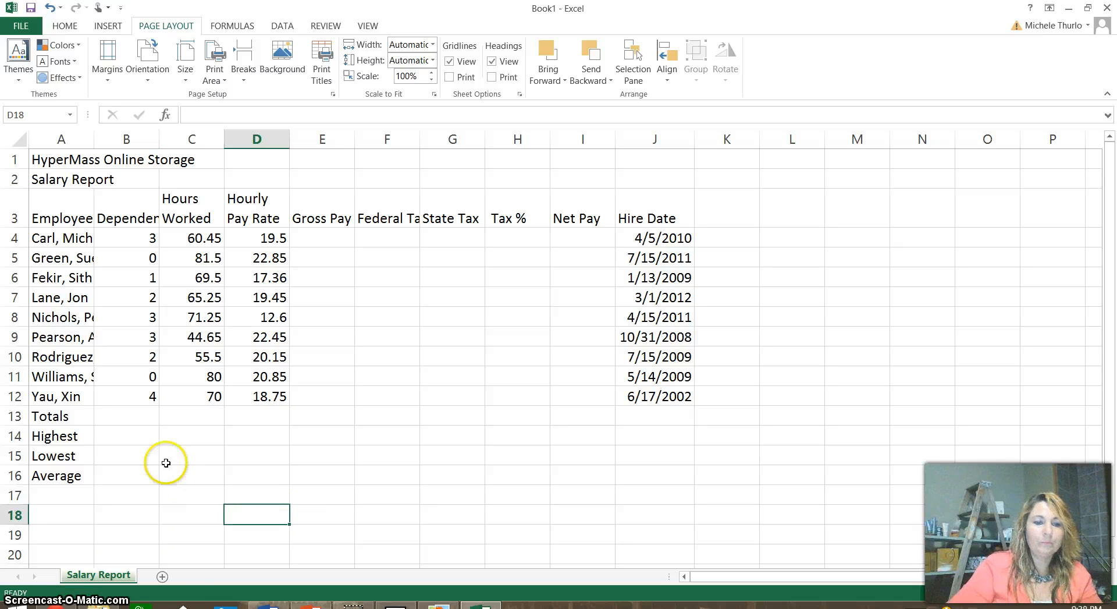